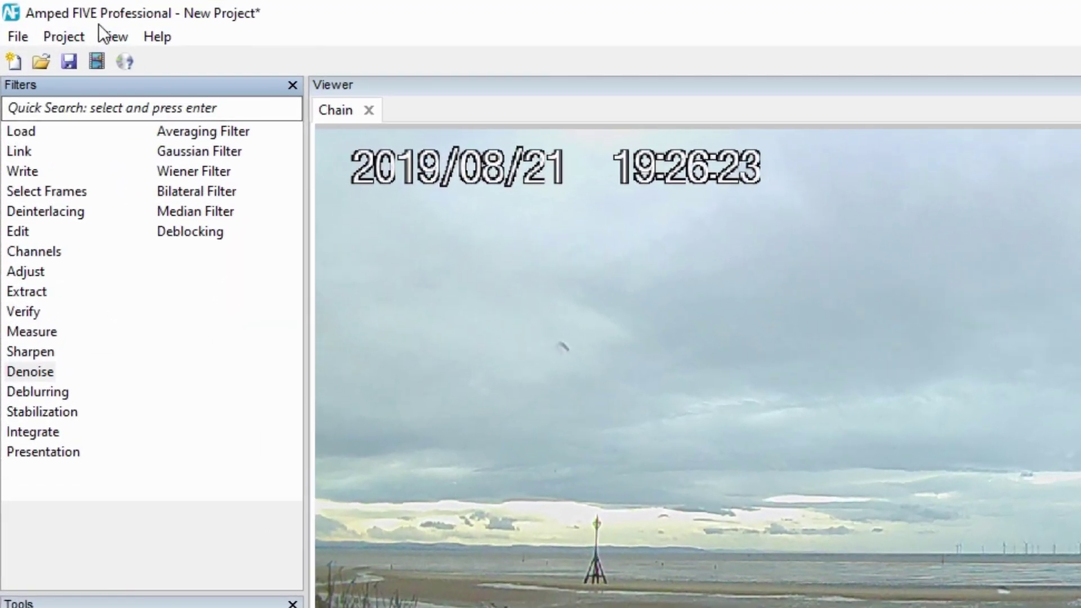
# - Zoom the audio waveform in horizontally twice and stretch it vertically
pyautogui.click(112, 35)
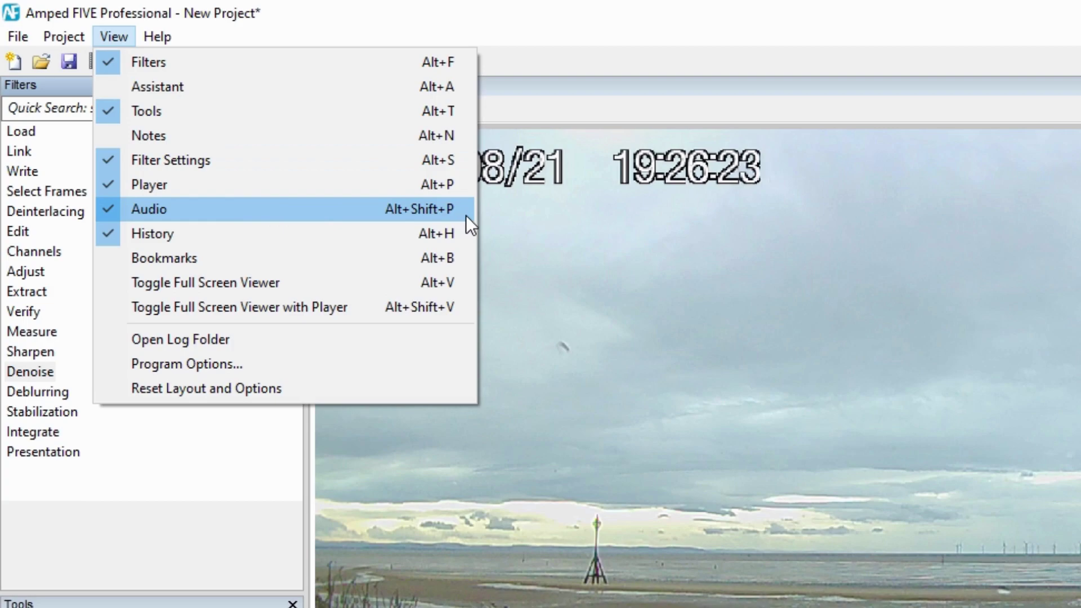
pyautogui.click(632, 178)
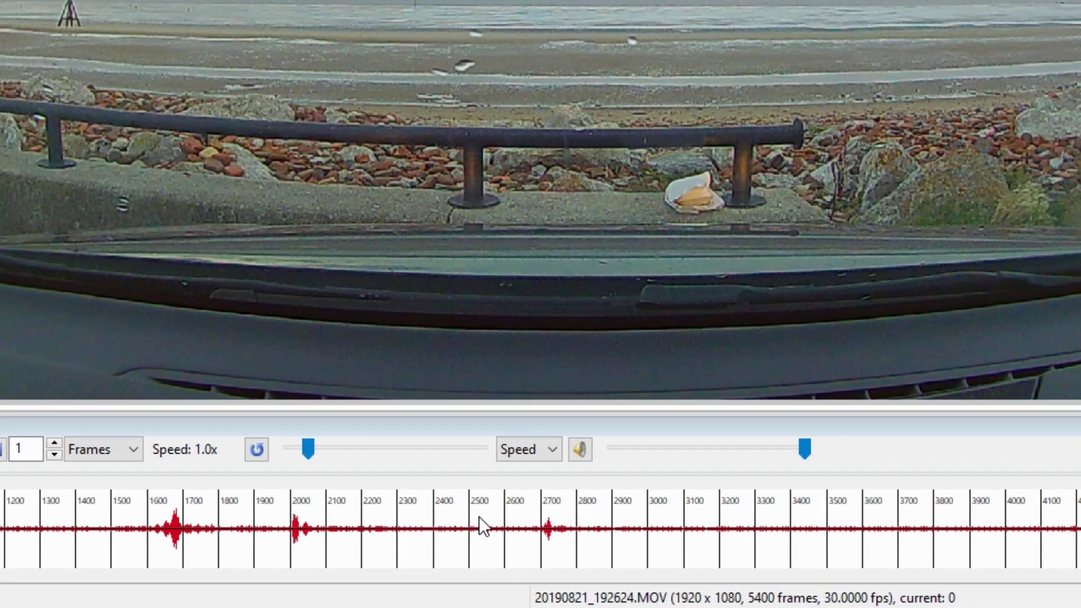
pyautogui.rightClick(475, 518)
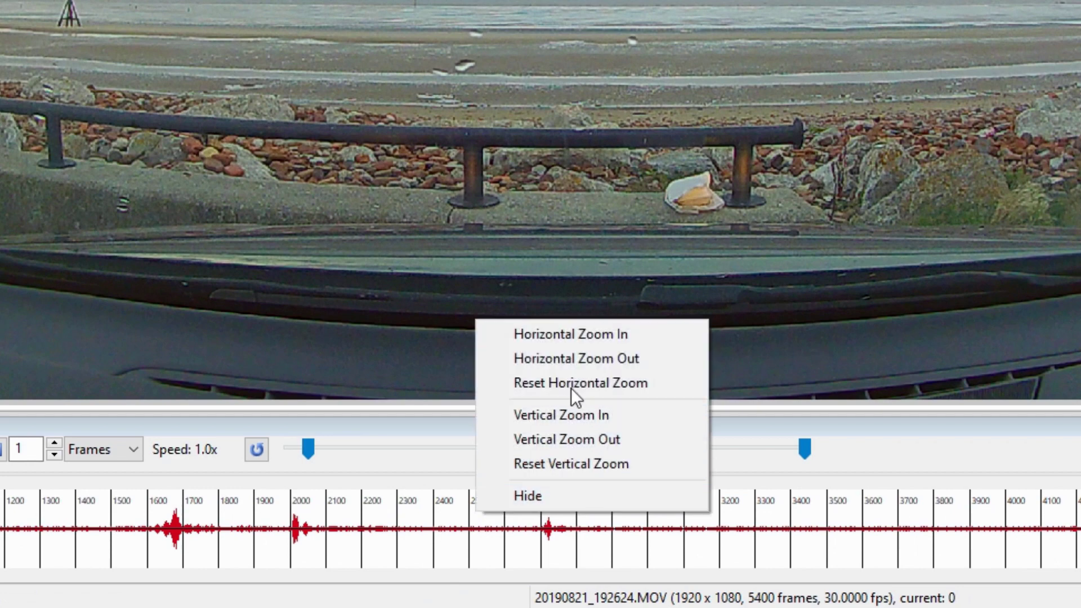
pyautogui.click(589, 334)
pyautogui.rightClick(523, 498)
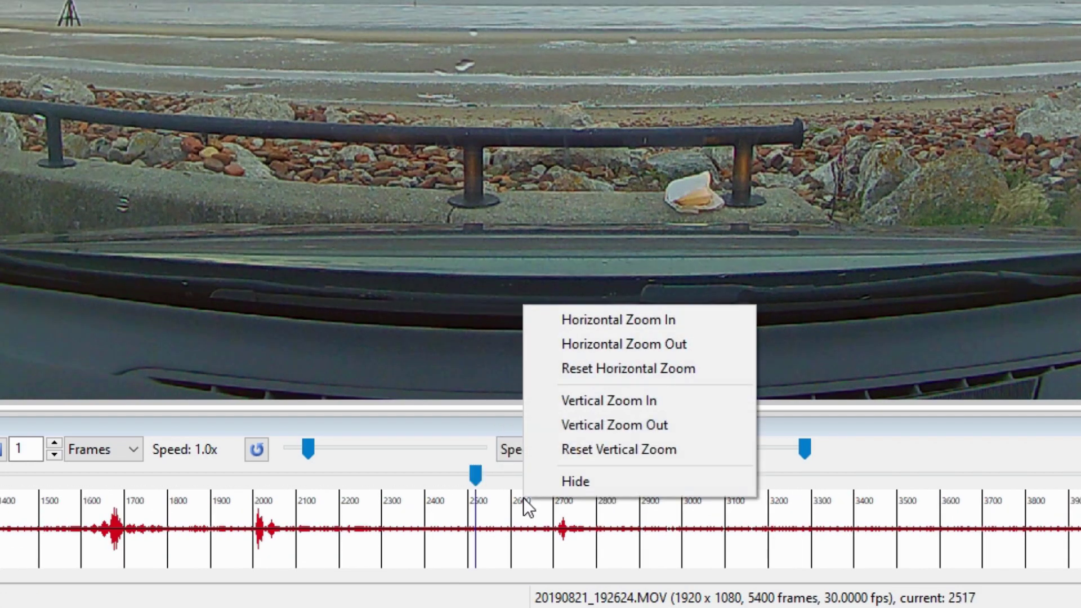
pyautogui.click(603, 320)
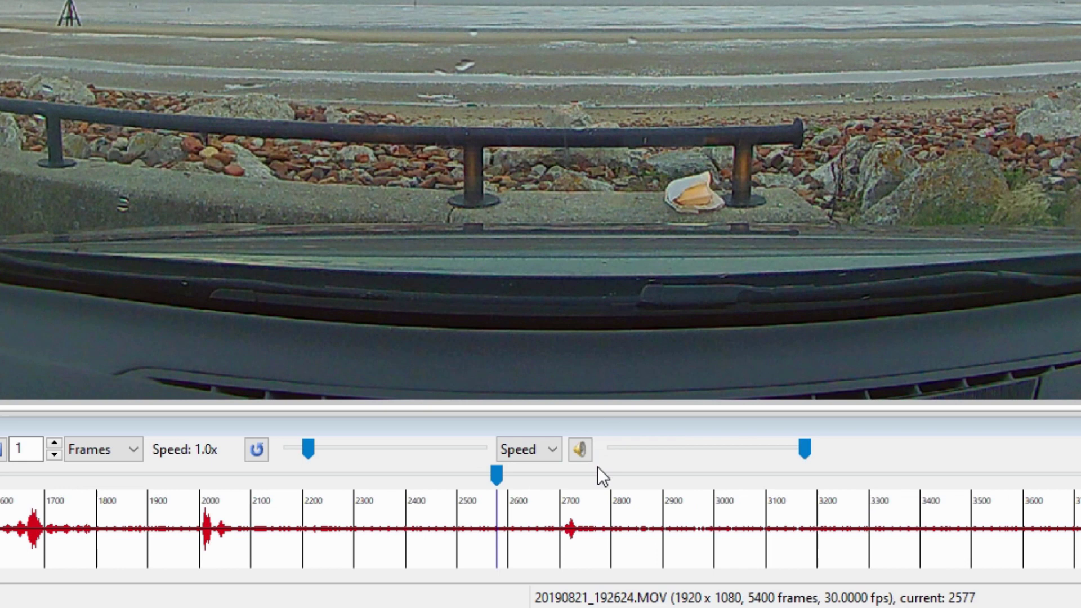
pyautogui.rightClick(596, 512)
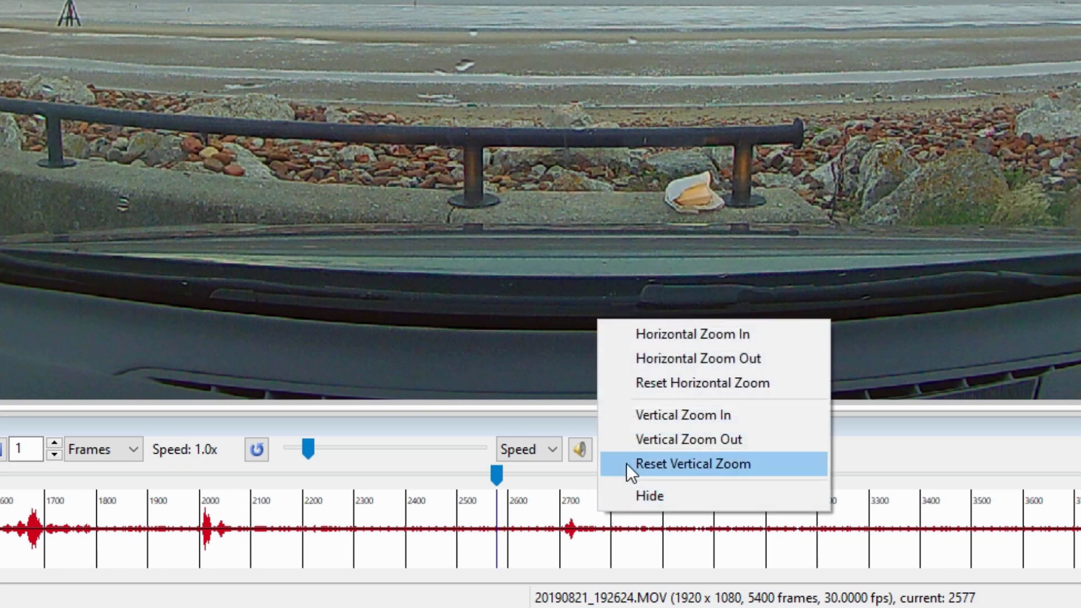
pyautogui.click(636, 420)
pyautogui.rightClick(635, 512)
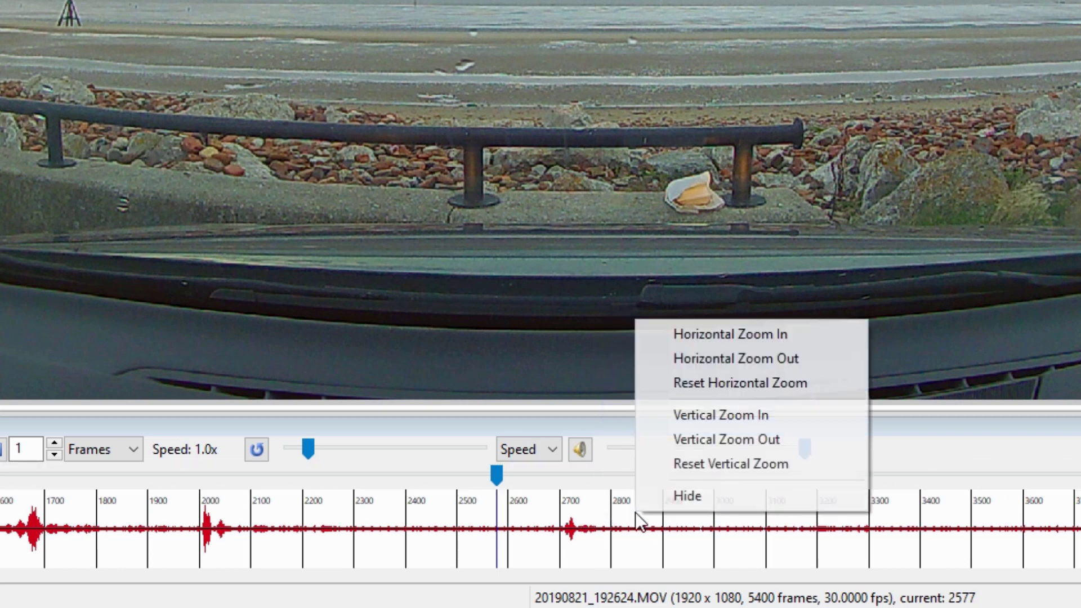
pyautogui.click(673, 421)
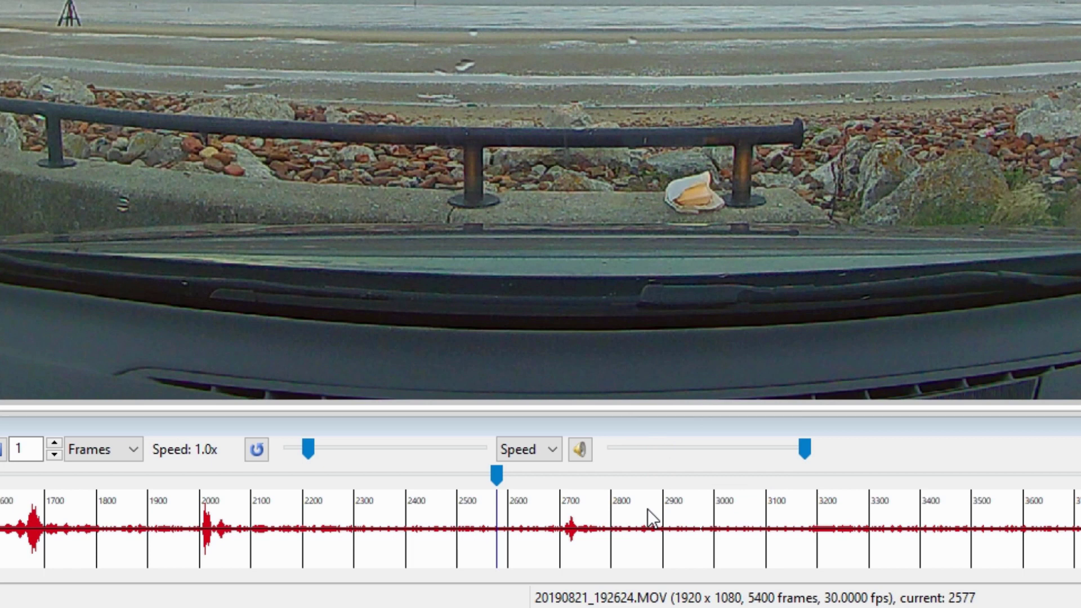
# - Reset the waveform's horizontal and vertical zoom back to the full default view
pyautogui.rightClick(647, 509)
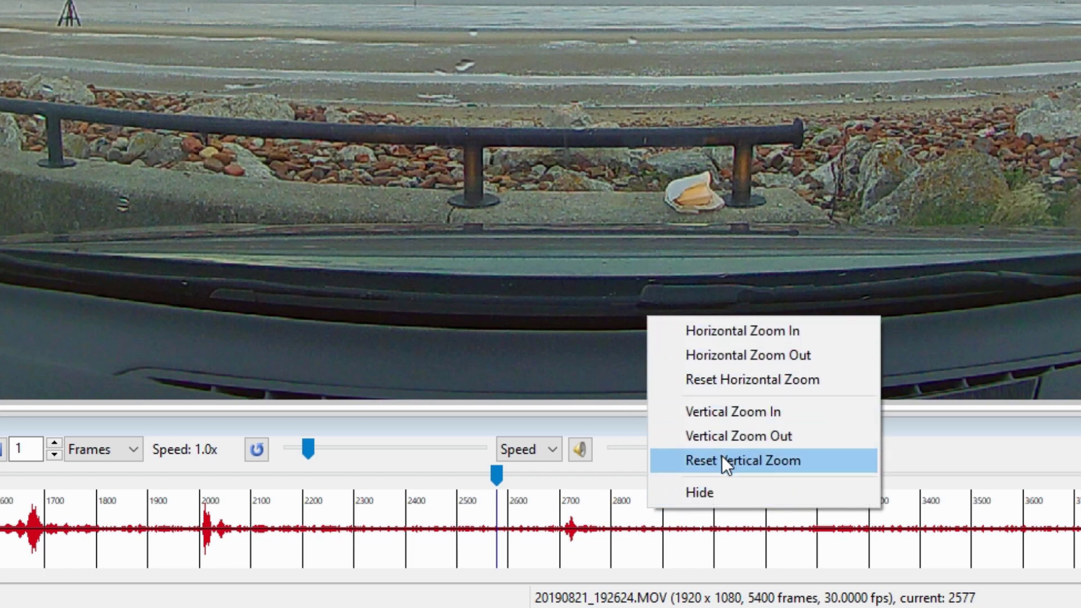
pyautogui.click(724, 379)
pyautogui.rightClick(680, 505)
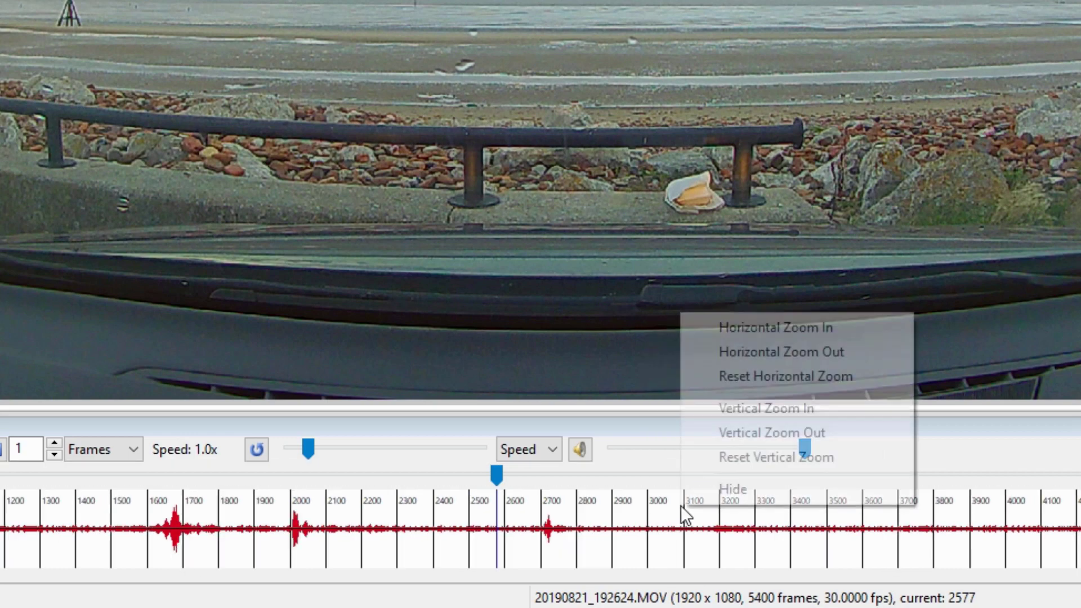
pyautogui.click(716, 456)
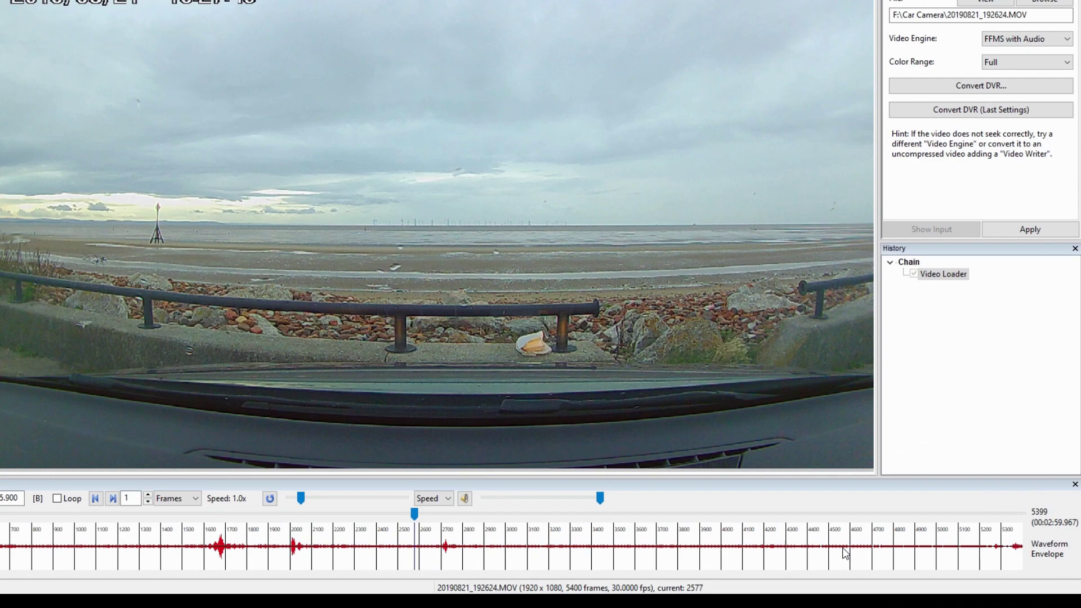
# - Jump to frame 2437, zoom the waveform to single frames, then zoom back out around frame 2389
pyautogui.moveTo(1050, 551)
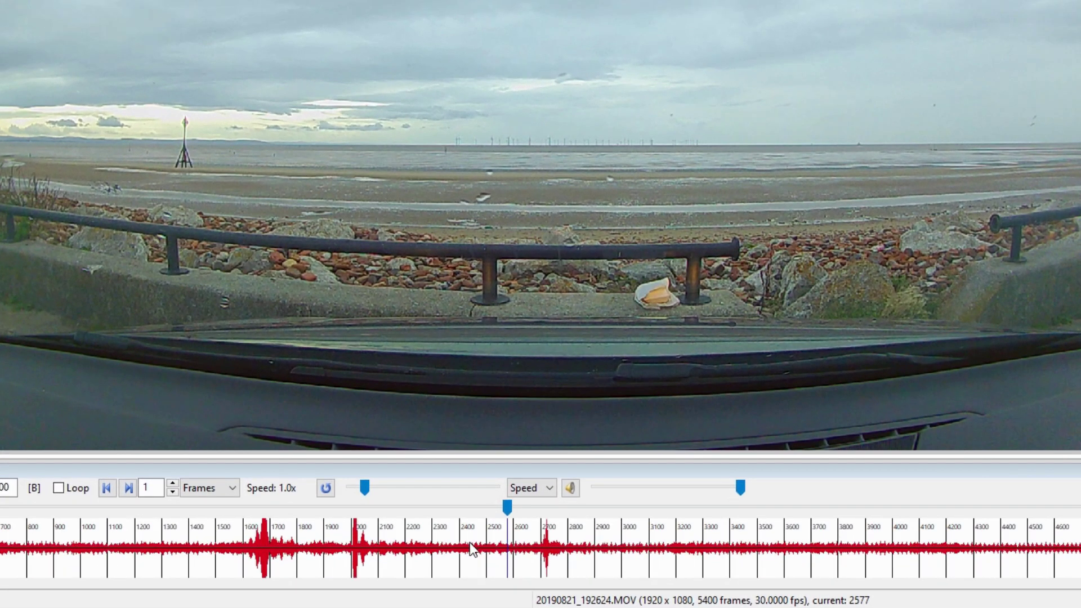
pyautogui.click(470, 544)
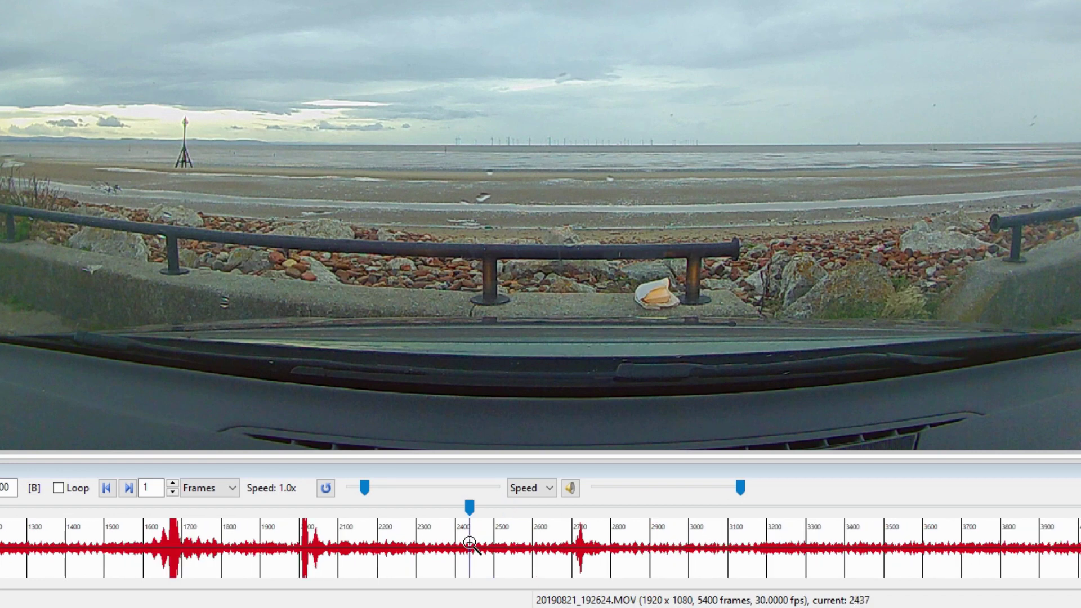
pyautogui.scroll(5, 470, 543)
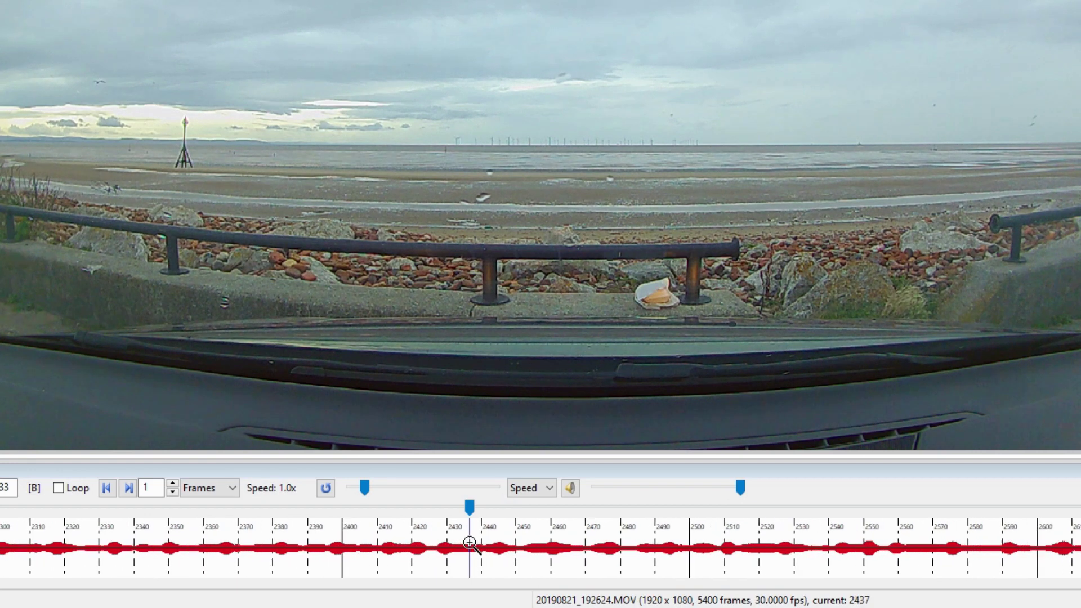
pyautogui.scroll(2, 470, 542)
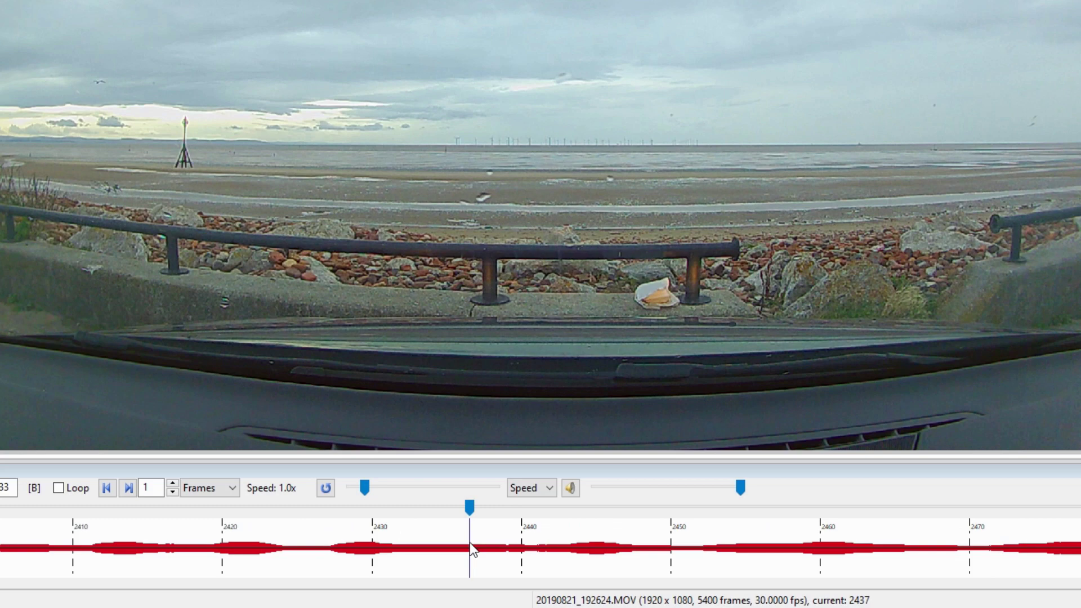
pyautogui.scroll(8, 470, 543)
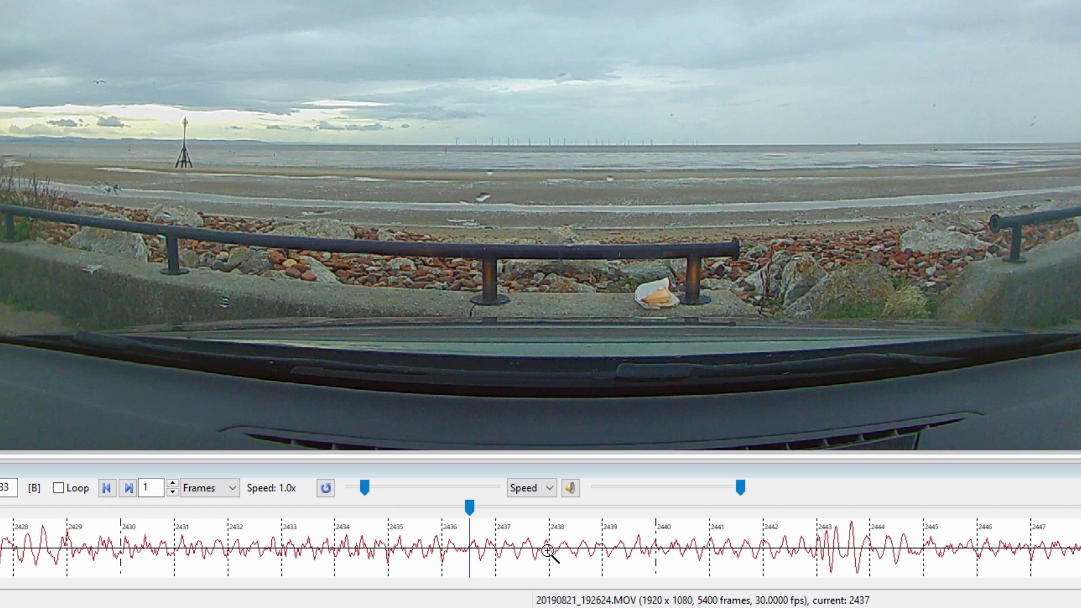
pyautogui.scroll(2, 549, 552)
pyautogui.scroll(1, 549, 552)
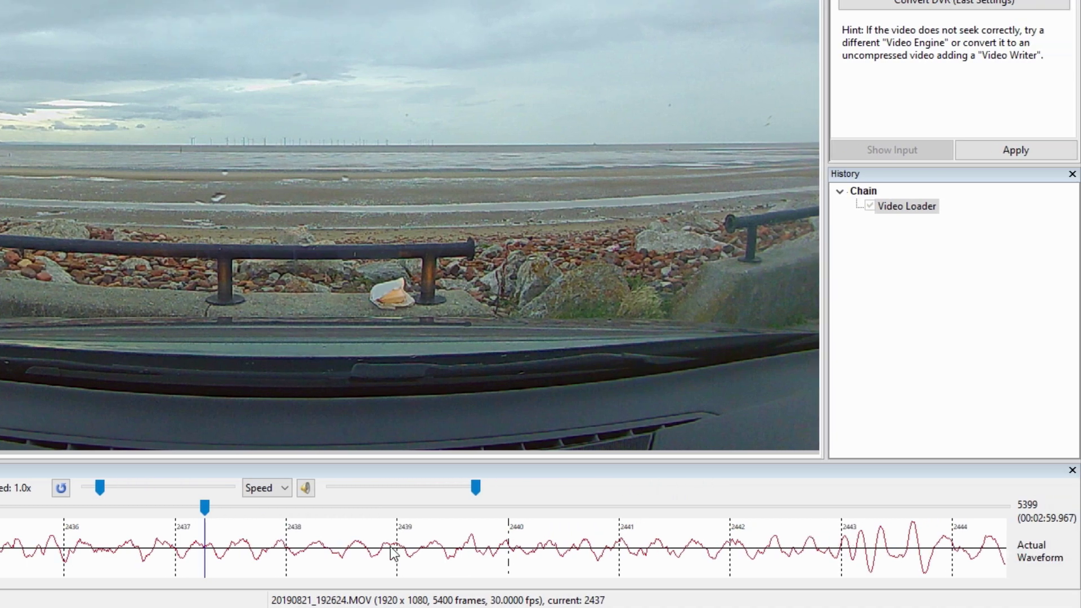
pyautogui.scroll(-3, 363, 547)
pyautogui.scroll(-12, 363, 547)
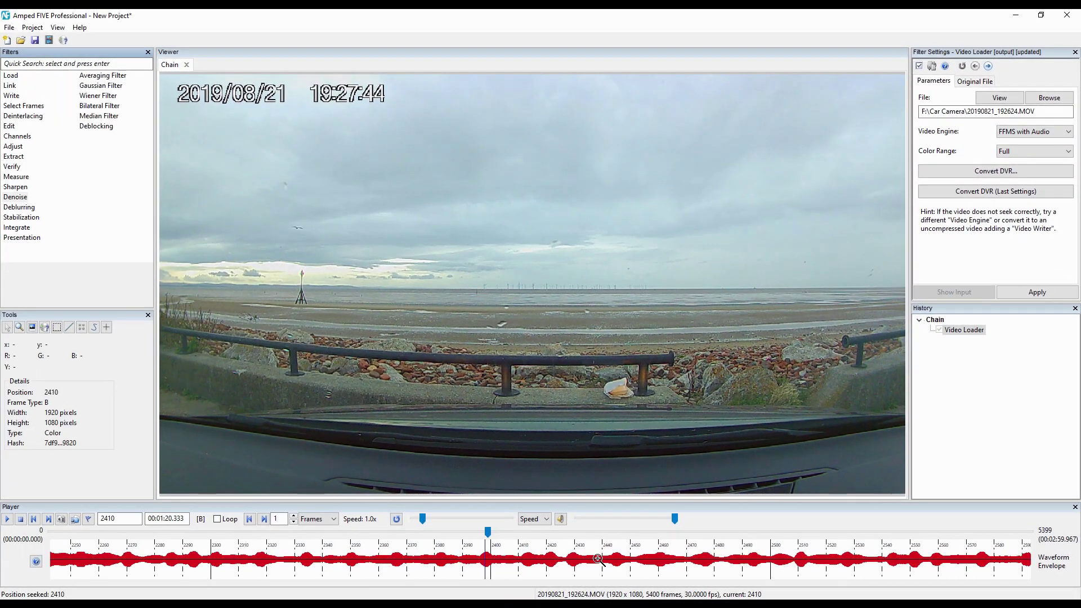
# - Zoom the waveform out to the whole clip and seek to frame 3168
pyautogui.scroll(-5, 597, 558)
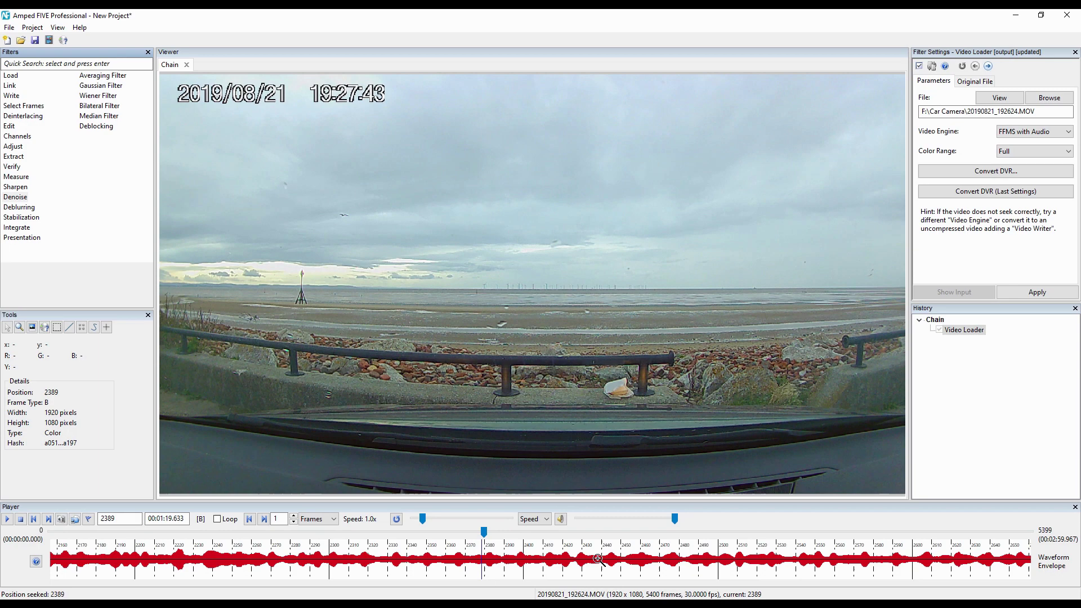
pyautogui.scroll(-5, 597, 558)
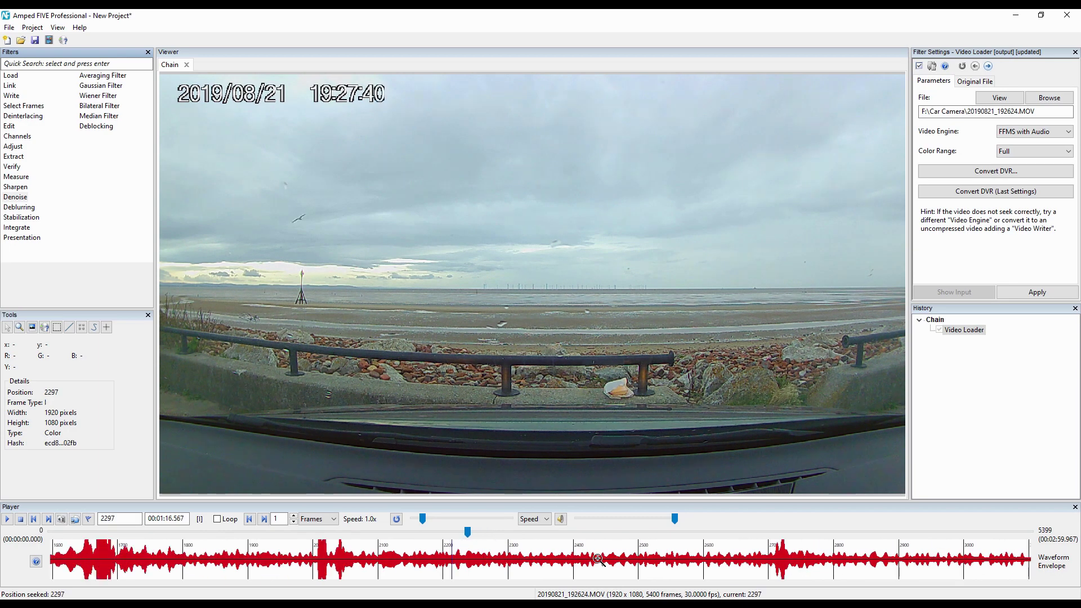
pyautogui.scroll(-5, 598, 558)
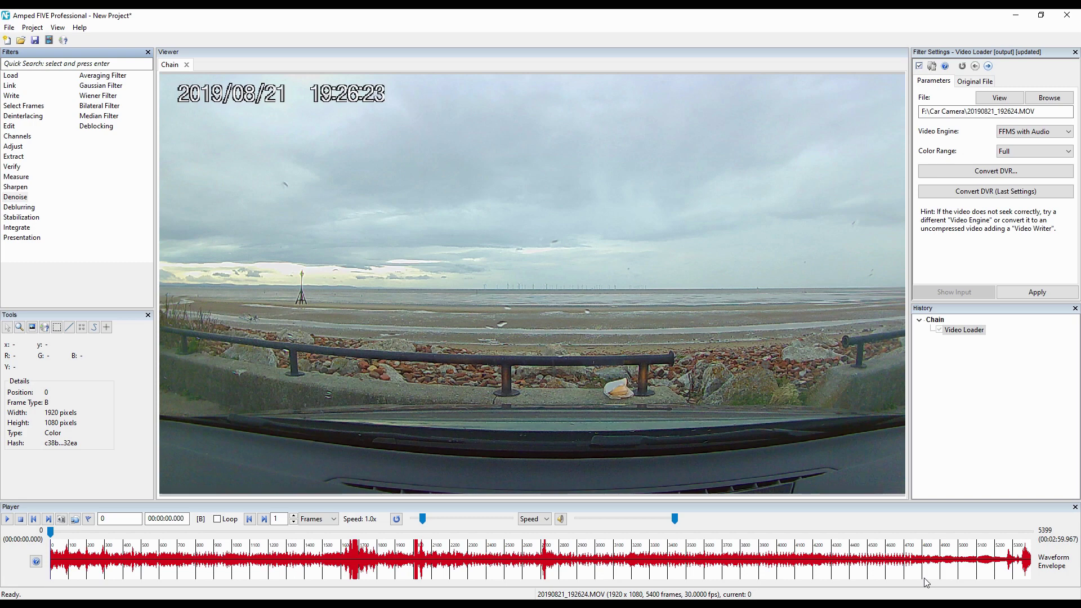
pyautogui.click(641, 572)
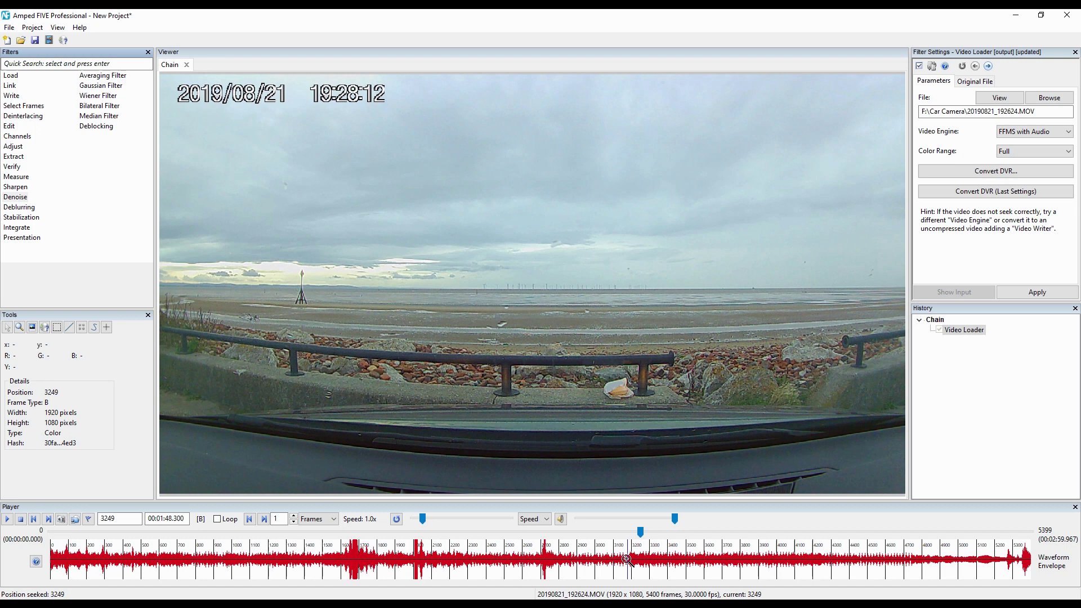
pyautogui.click(627, 562)
pyautogui.click(626, 560)
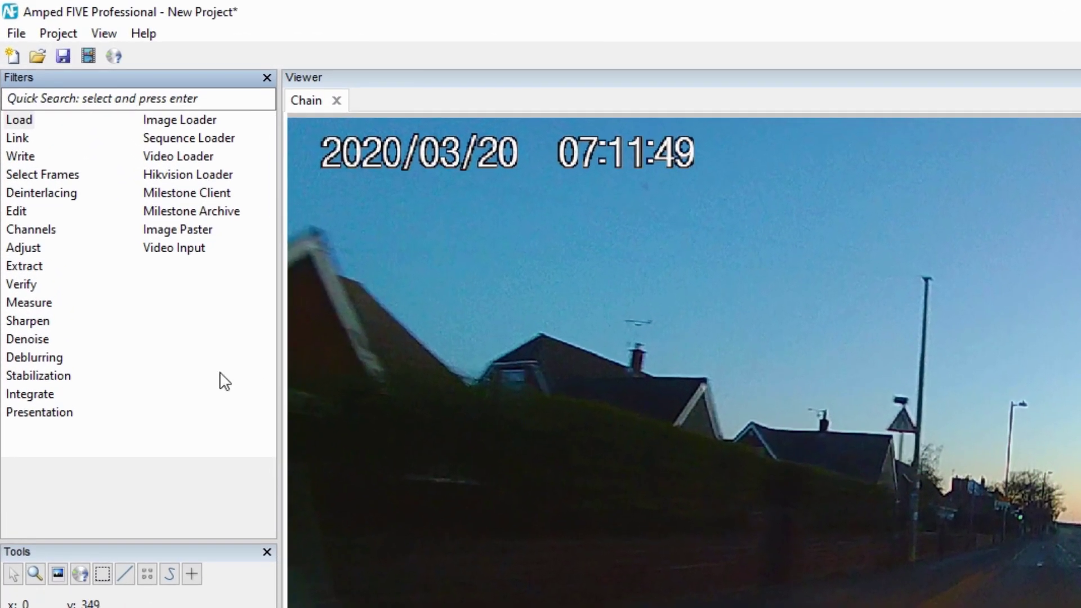
# - Add the Audio Redaction filter from the Presentation category after Video Loader
pyautogui.click(56, 412)
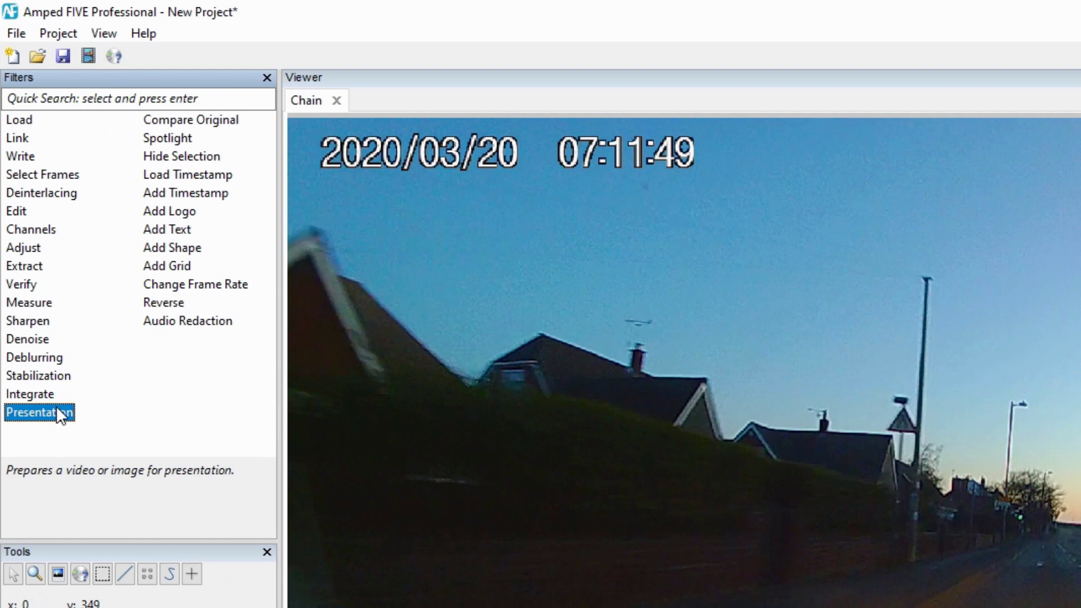
pyautogui.click(200, 332)
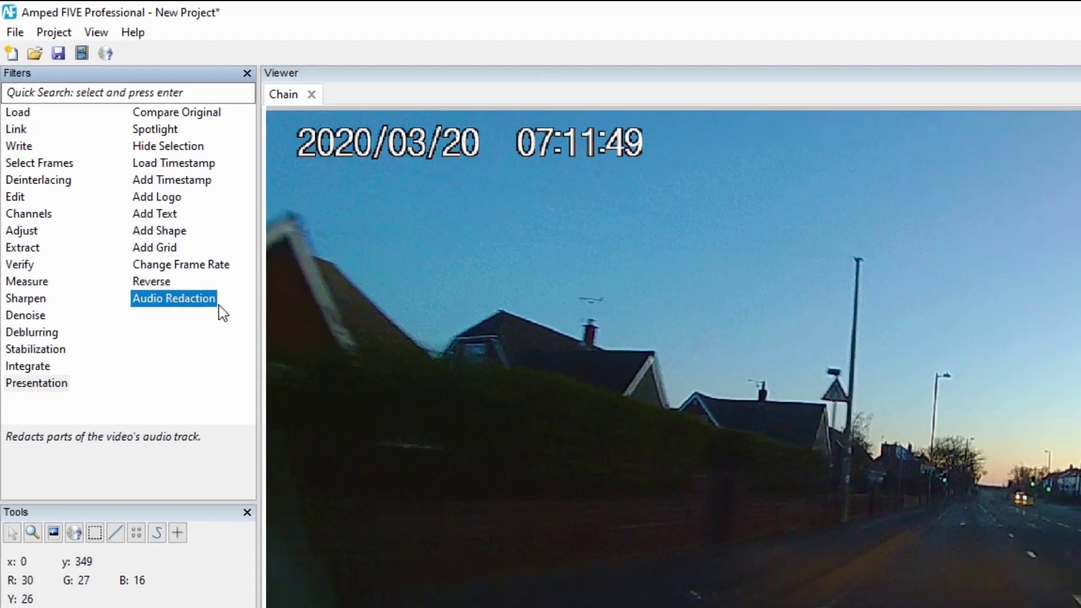
pyautogui.doubleClick(225, 329)
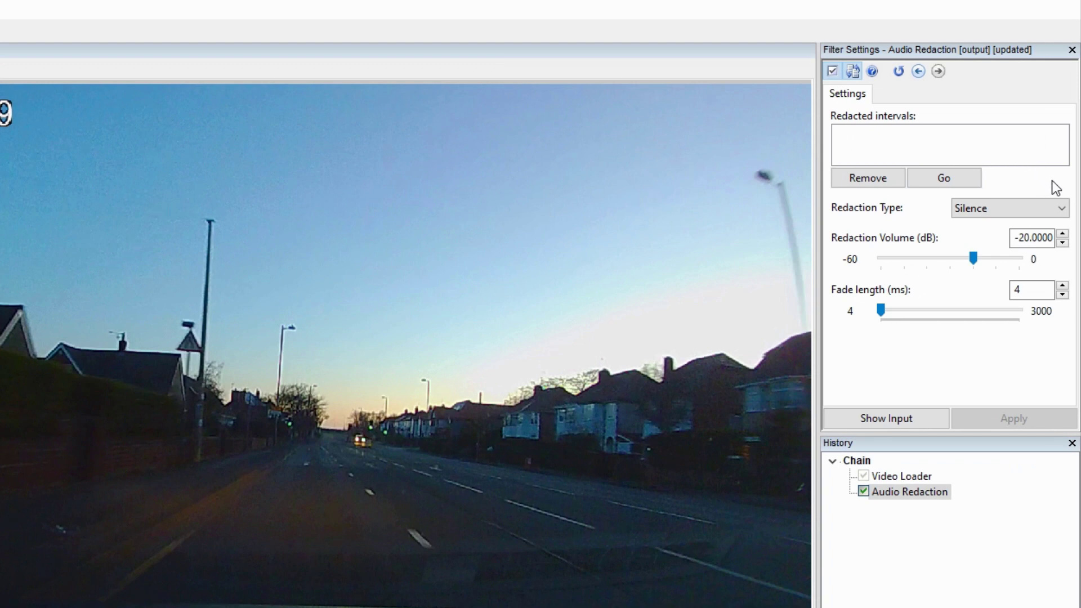
# - Change the Audio Redaction type from Silence to Sinusoid at 1000 Hz
pyautogui.click(1061, 214)
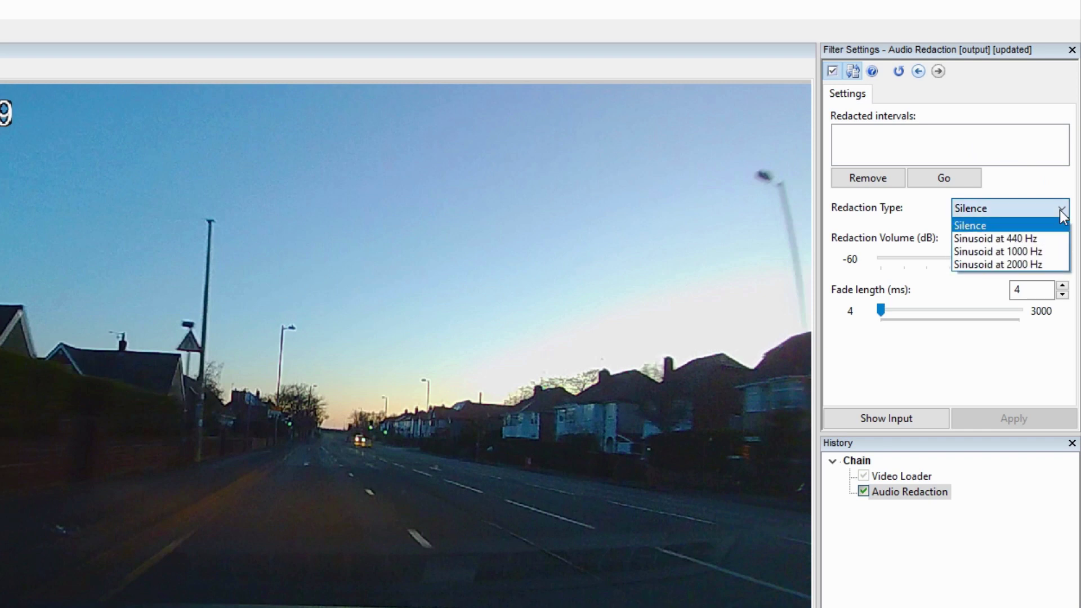
pyautogui.click(1041, 252)
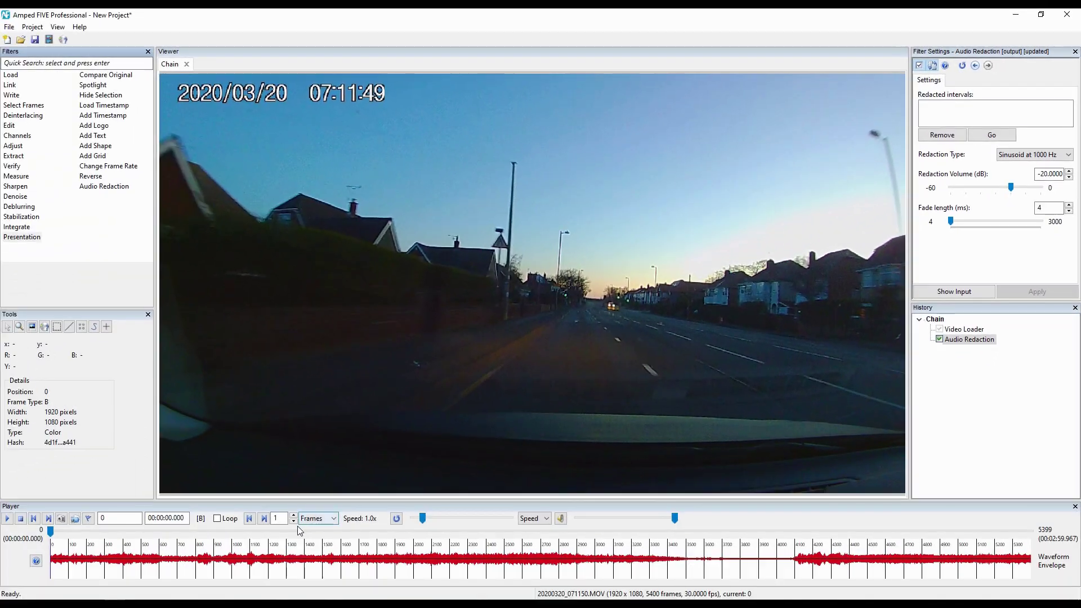
# - Seek the road clip back to frame 1193 and play it through to frame 1486
pyautogui.click(291, 531)
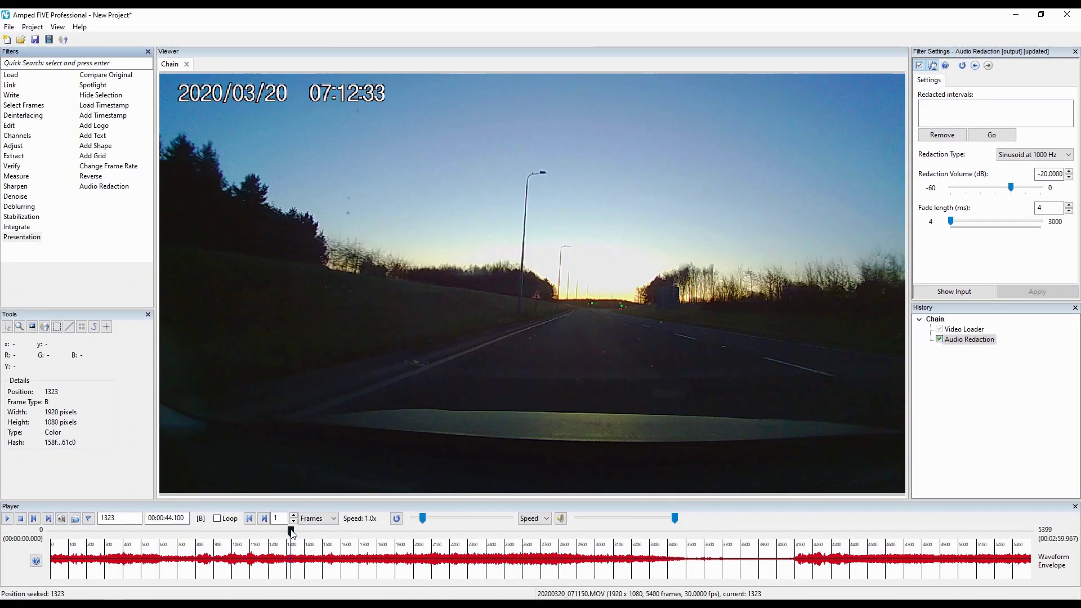
pyautogui.moveTo(286, 529); pyautogui.dragTo(252, 538)
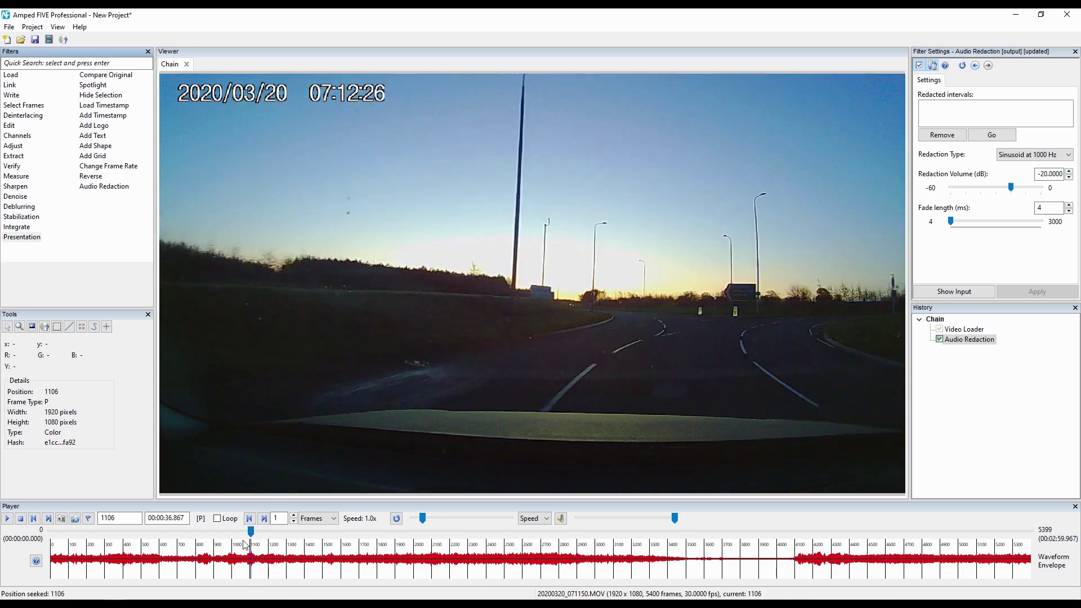
pyautogui.click(8, 519)
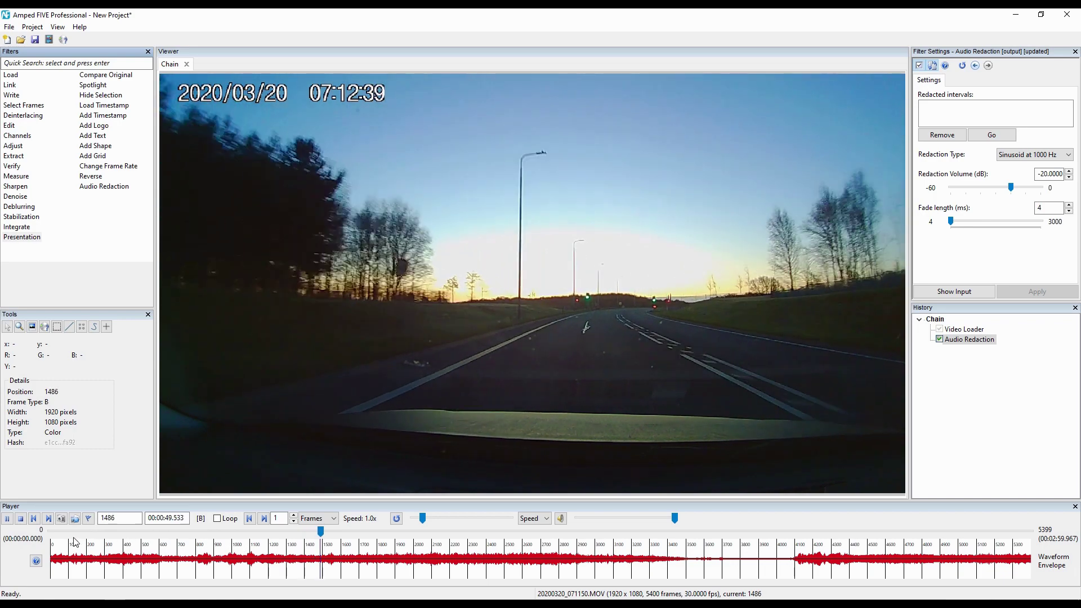
# - Pause at frame 1230 and mark a redacted audio interval from 41.0 to 44.3 seconds
pyautogui.press('space')
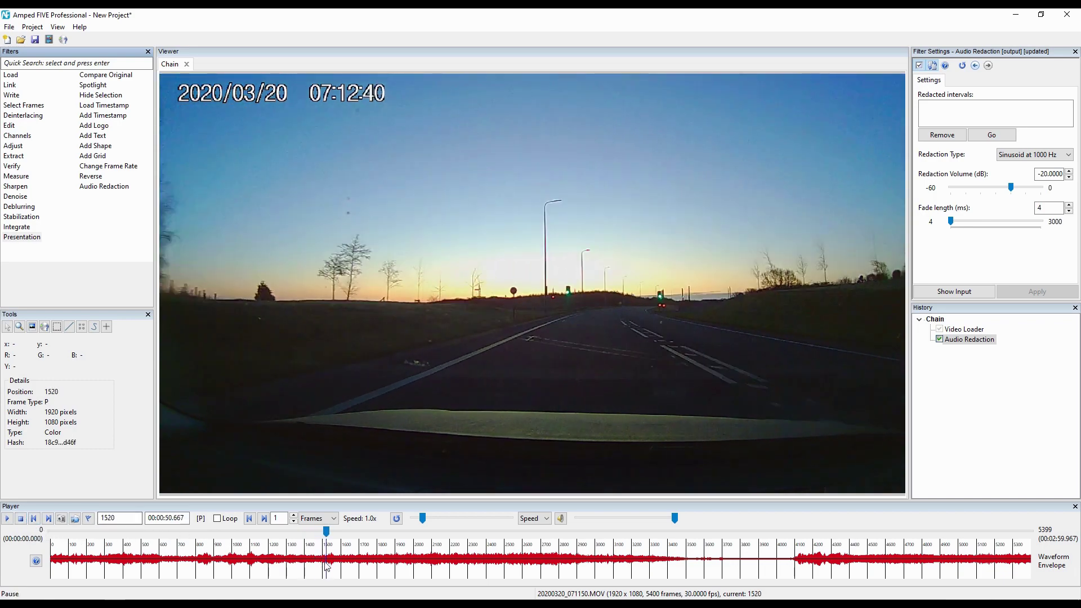
pyautogui.click(278, 541)
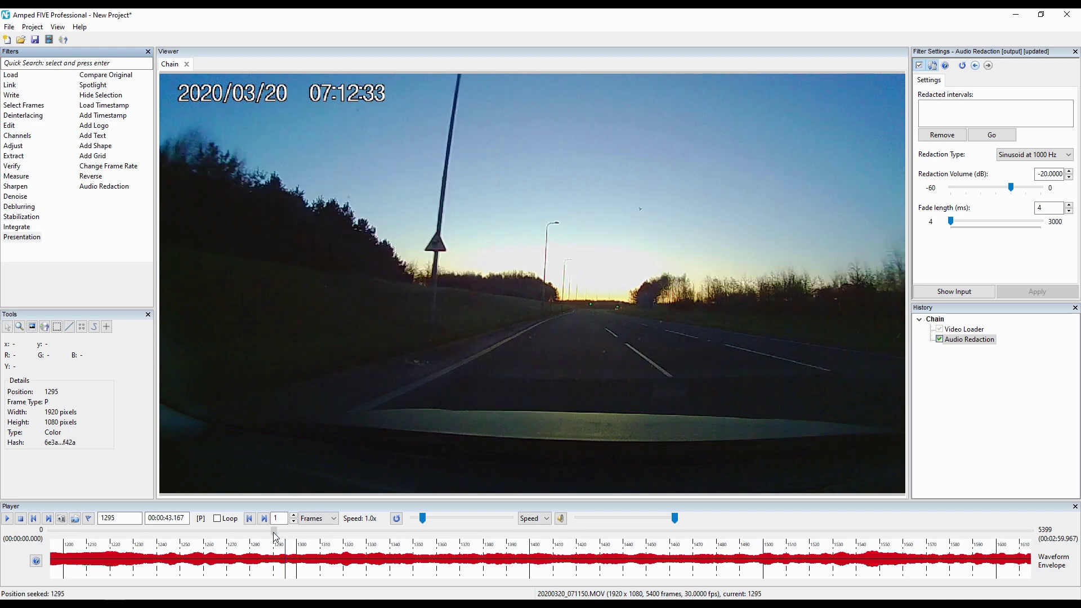
pyautogui.scroll(5, 275, 536)
pyautogui.click(274, 532)
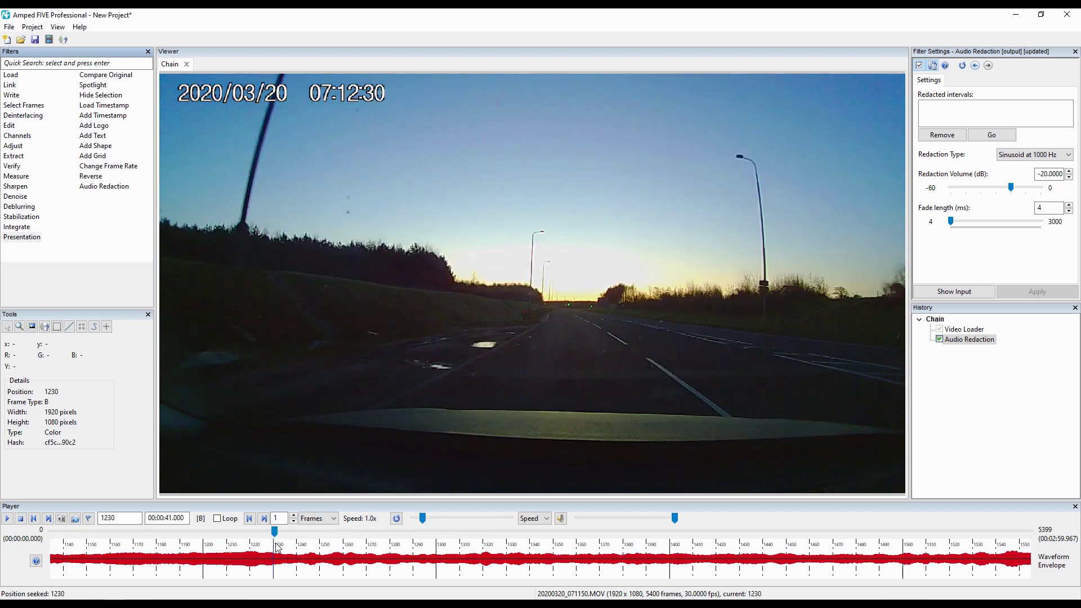
pyautogui.moveTo(273, 548); pyautogui.dragTo(506, 557)
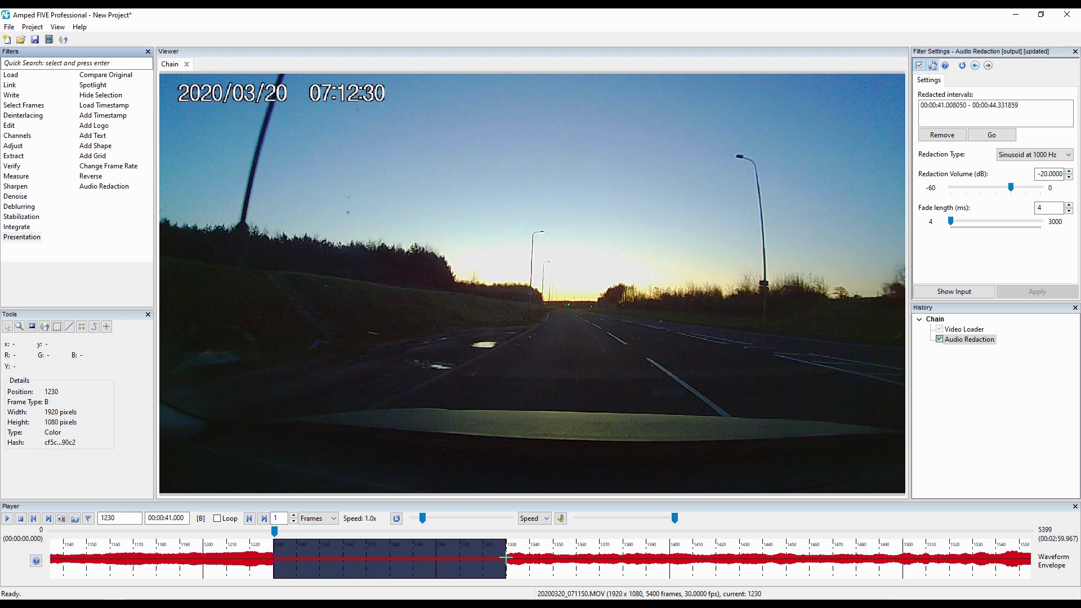
# - Rewind to frame 1084 and play through the redacted interval to check it
pyautogui.click(247, 531)
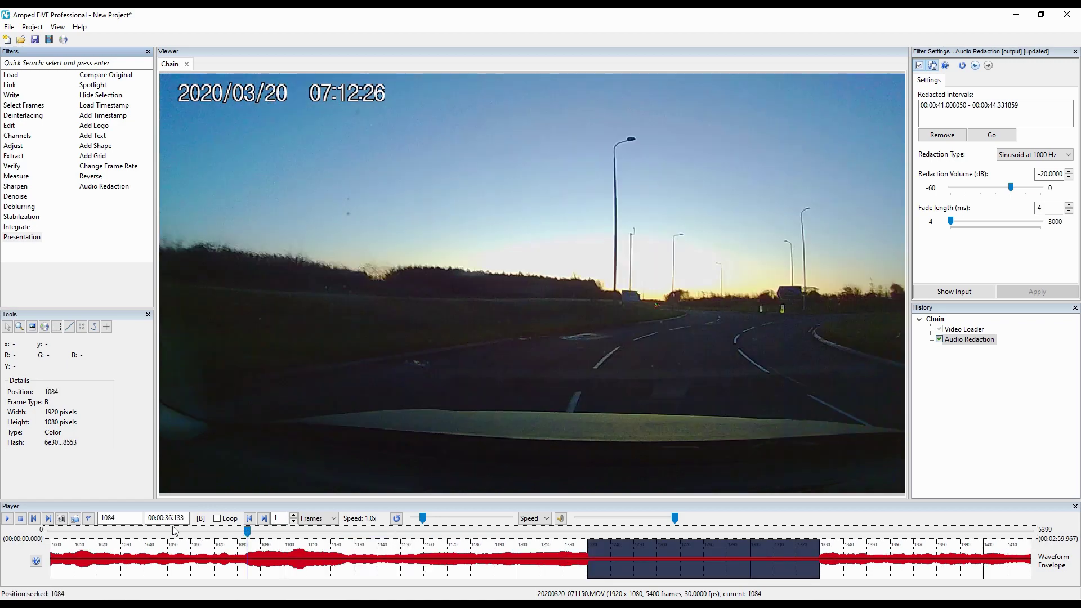
pyautogui.click(9, 518)
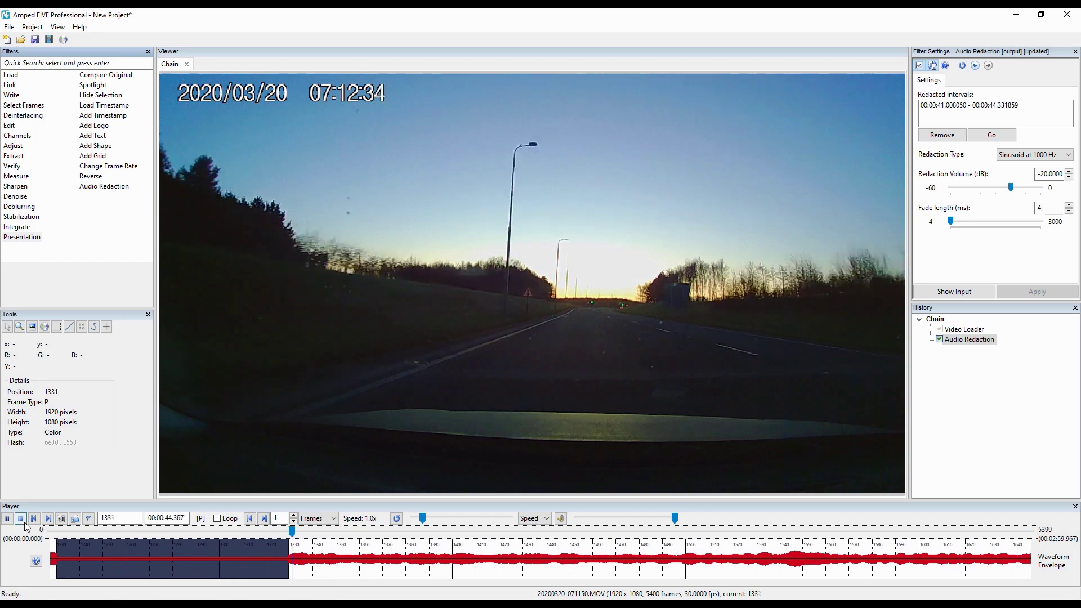
pyautogui.click(7, 518)
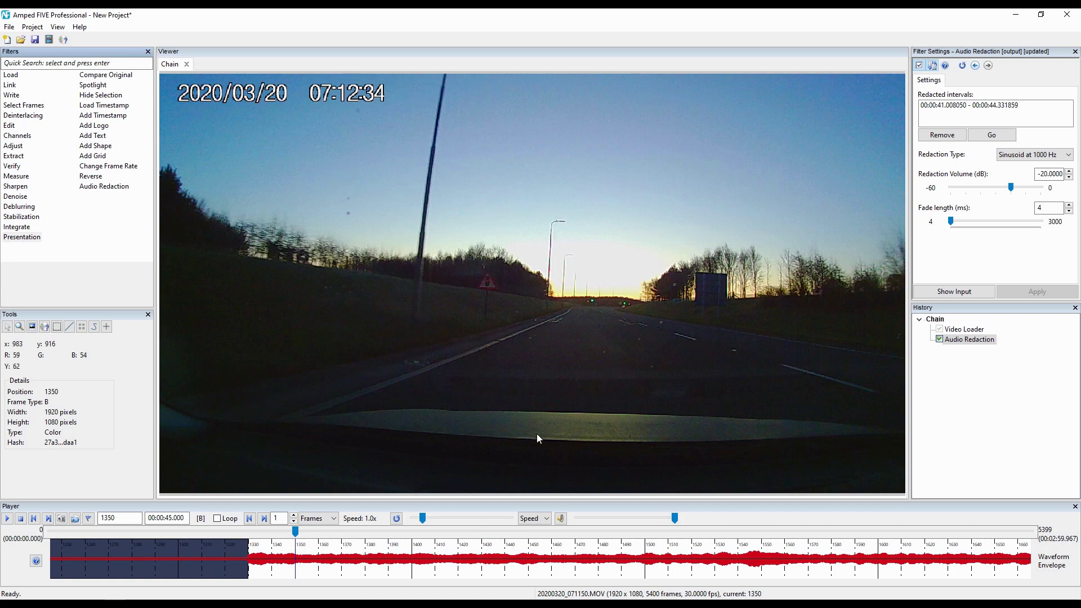
pyautogui.click(15, 521)
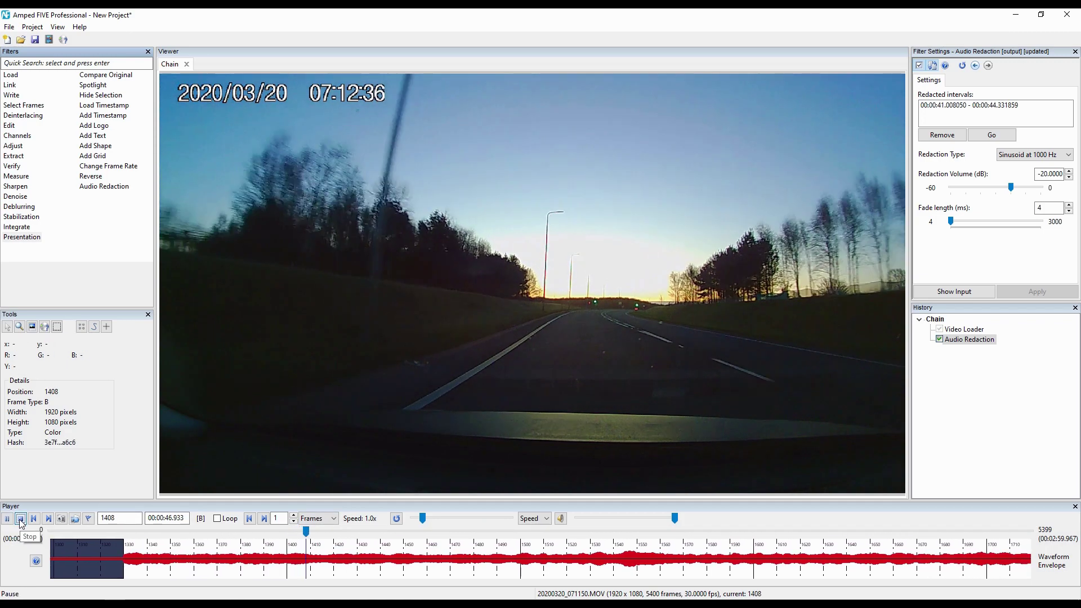
# - Pause at frame 1408, redact a second interval from about 46.9 to 48.3 seconds, and review it
pyautogui.click(20, 522)
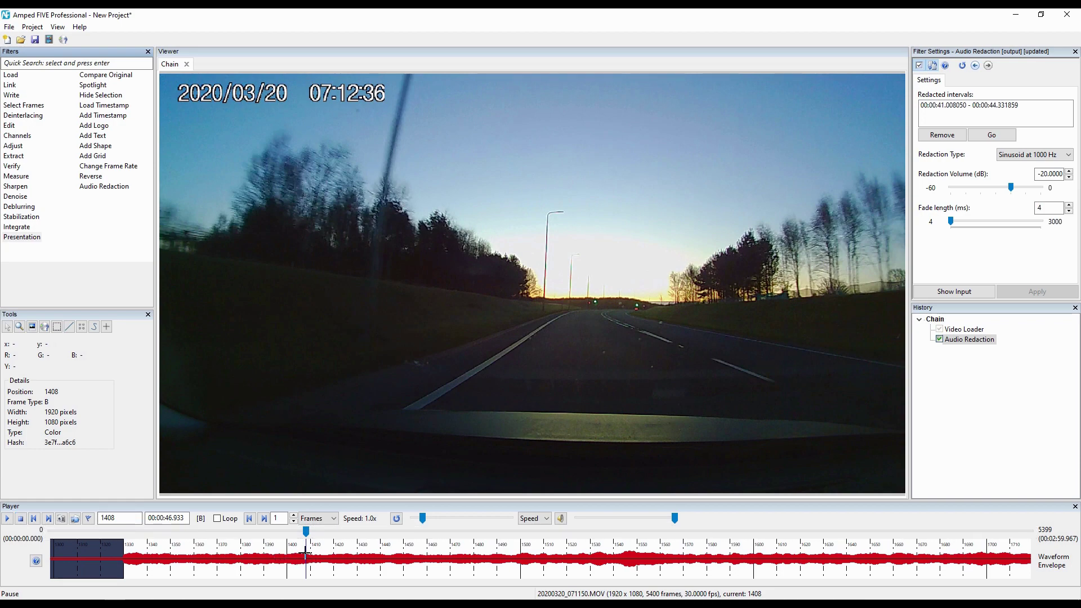
pyautogui.moveTo(305, 553); pyautogui.dragTo(404, 553)
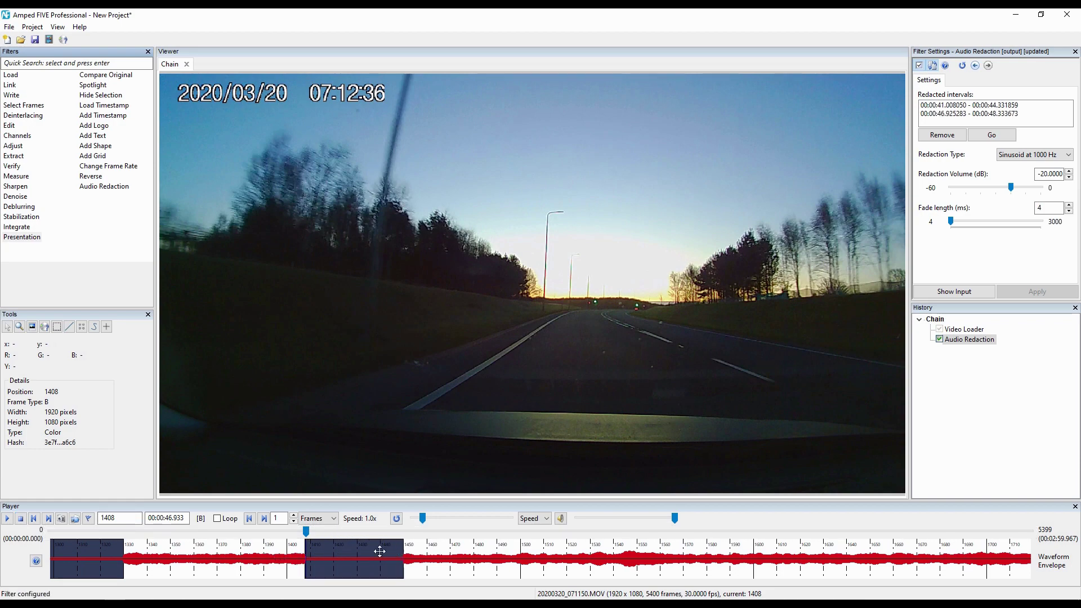
pyautogui.click(7, 519)
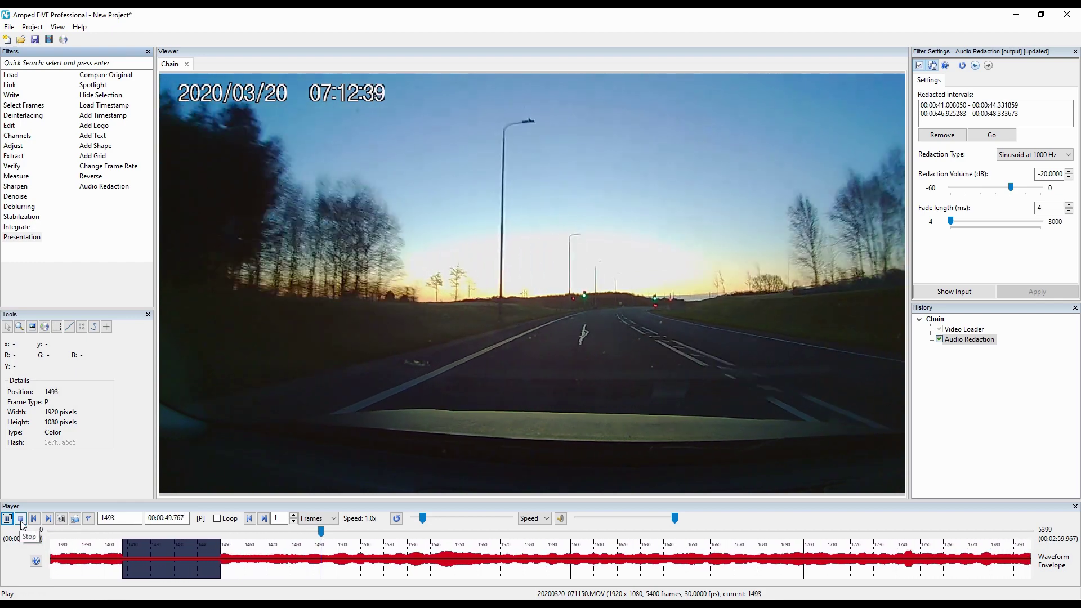
pyautogui.click(21, 521)
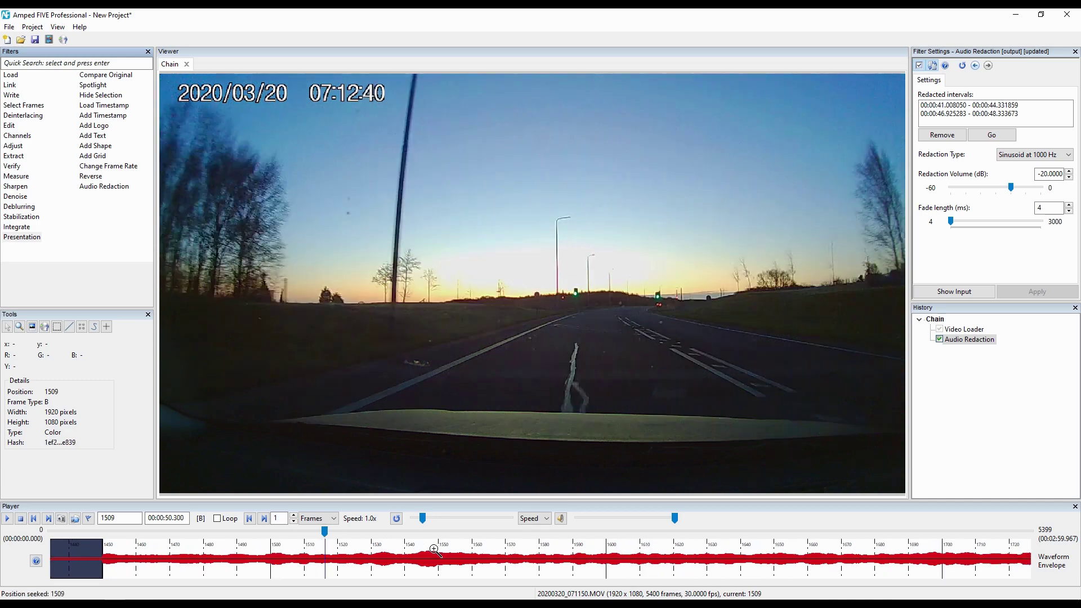
pyautogui.click(369, 552)
pyautogui.moveTo(214, 557); pyautogui.dragTo(696, 572)
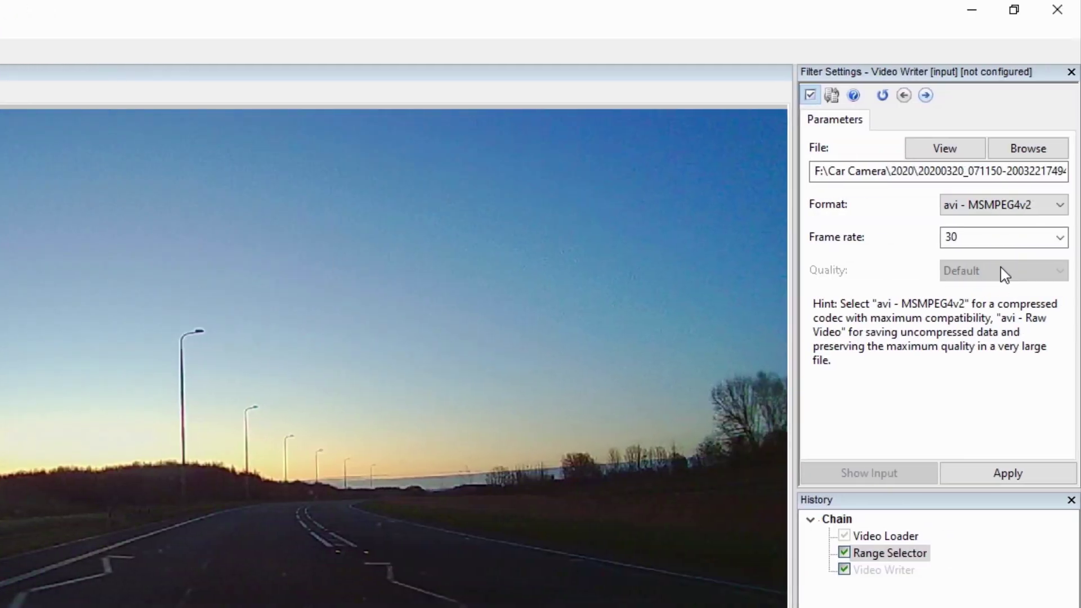
# - Set the Video Writer format to avi - H264 with High quality
pyautogui.click(1031, 208)
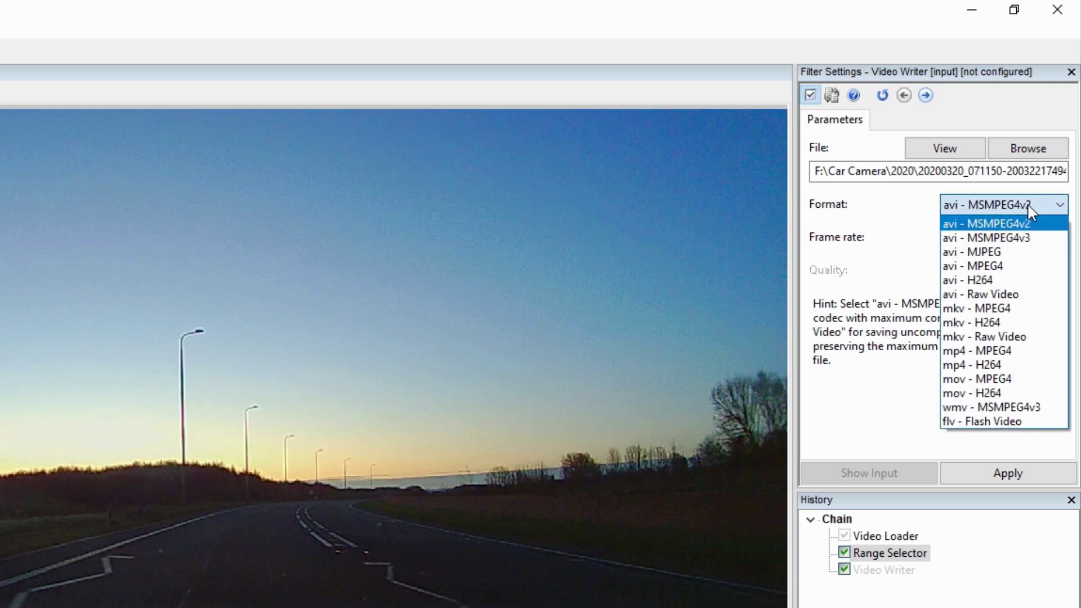
pyautogui.click(1000, 278)
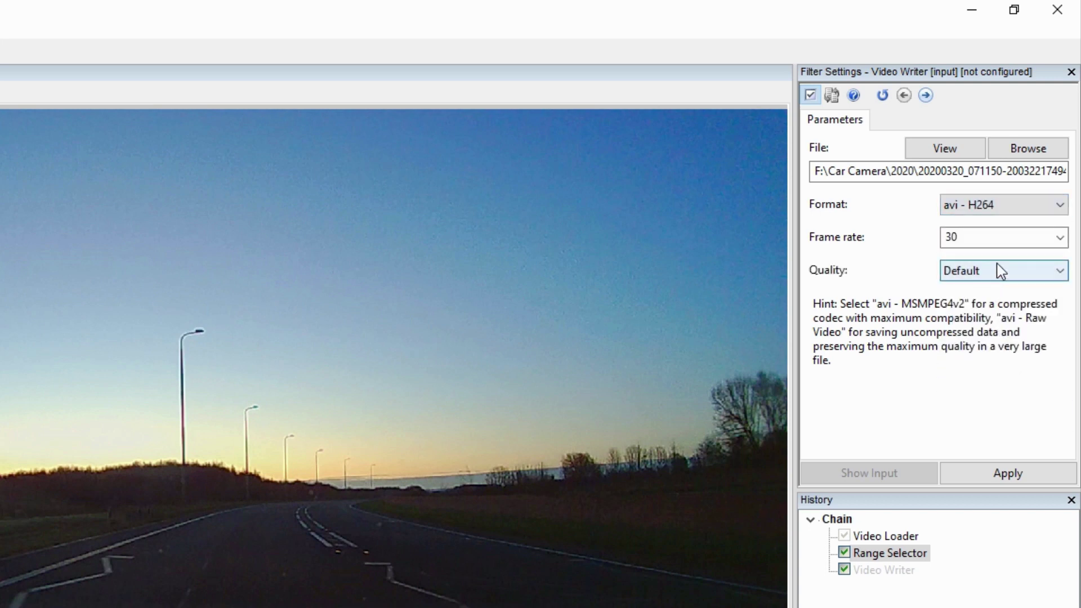
pyautogui.click(1011, 277)
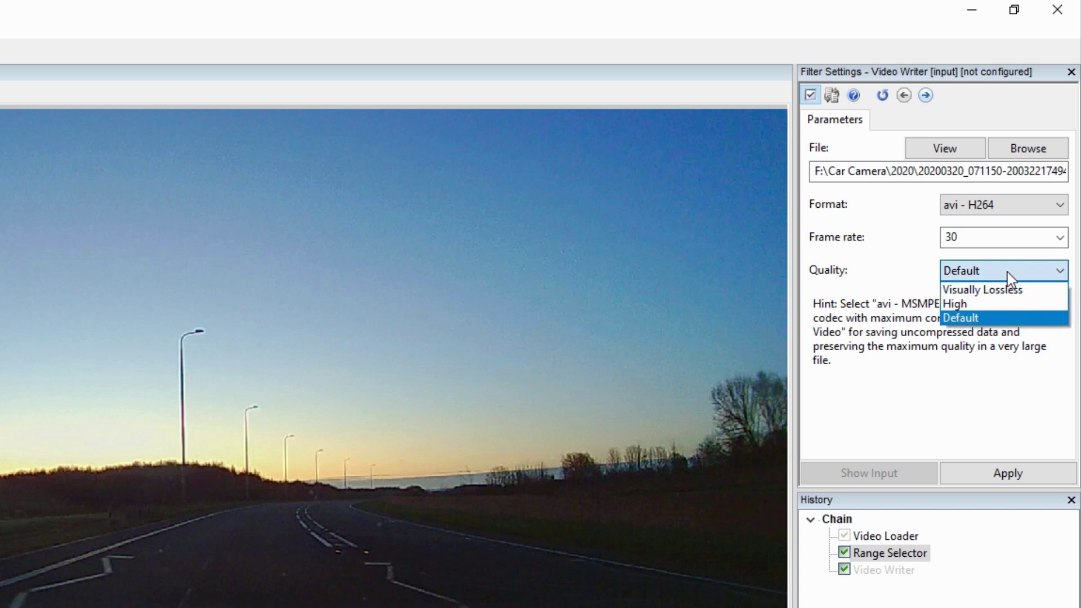
pyautogui.click(1009, 306)
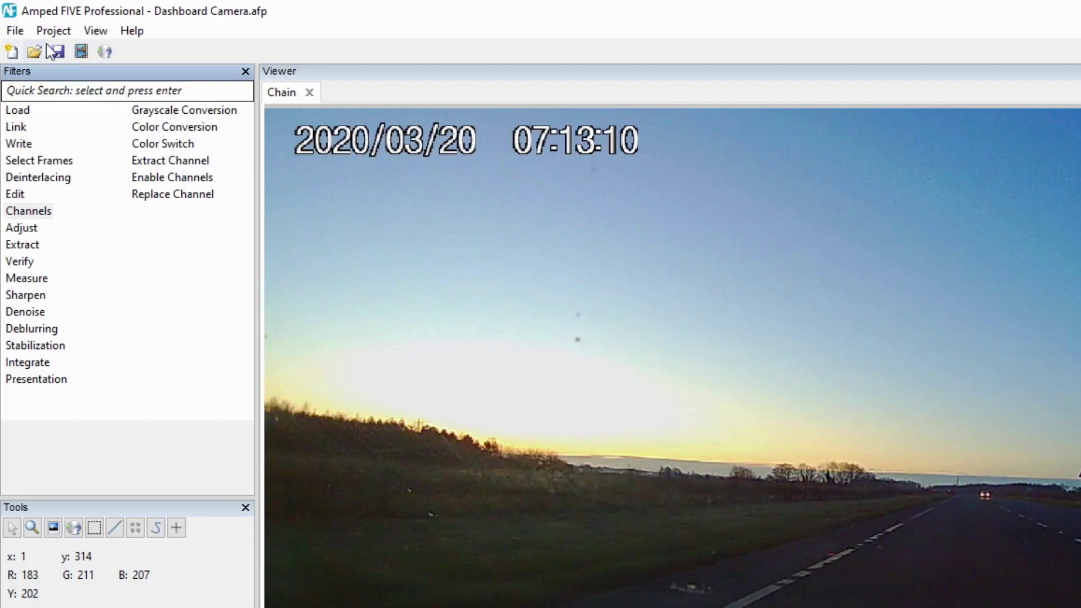
# - Generate the project report with the Boxed report template
pyautogui.click(46, 32)
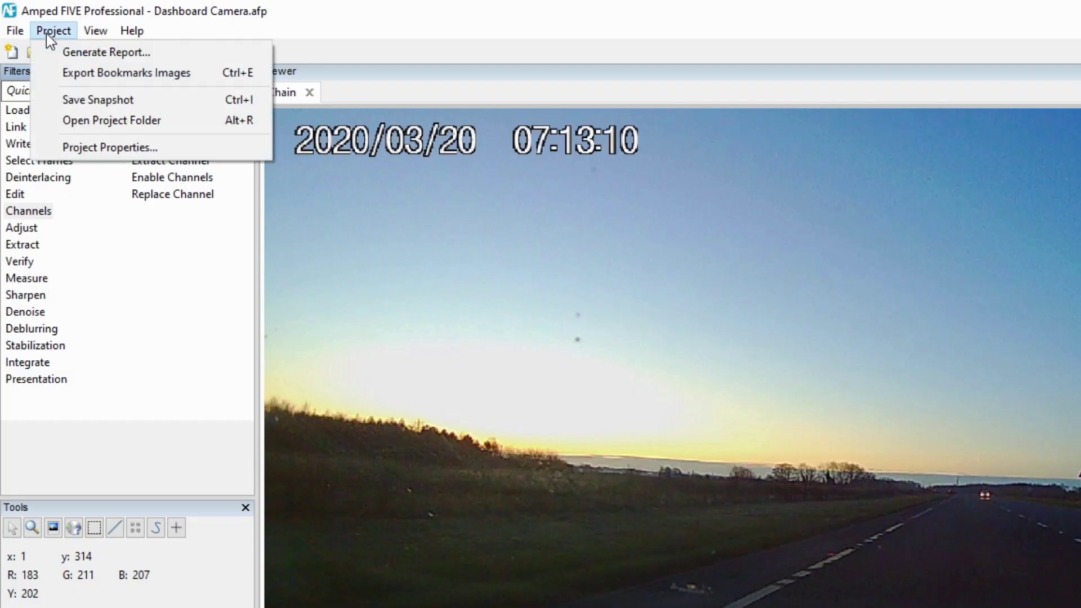
pyautogui.click(61, 54)
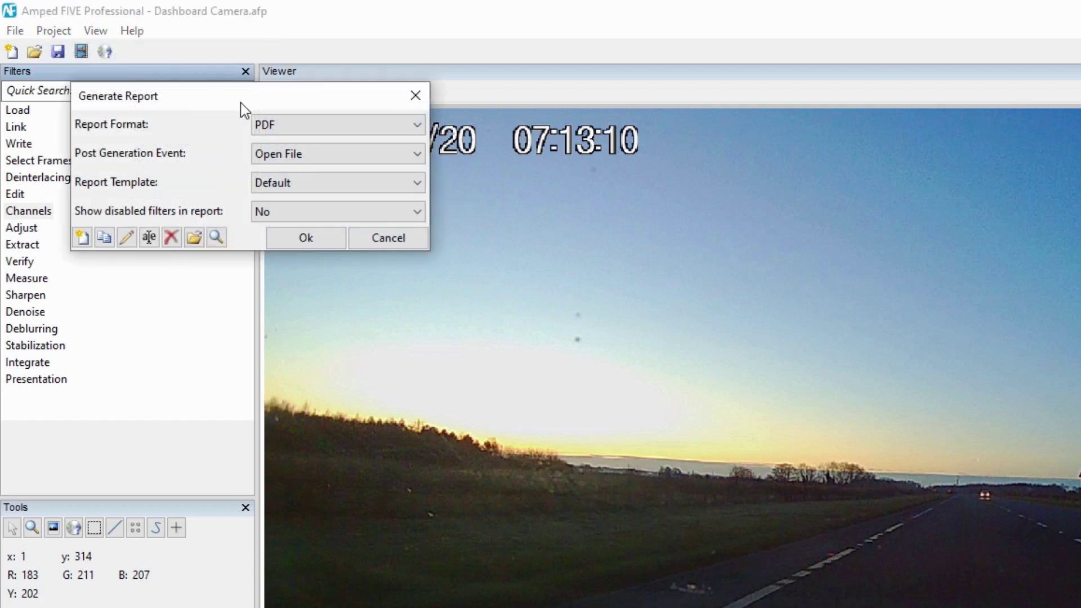
pyautogui.click(343, 191)
pyautogui.click(338, 215)
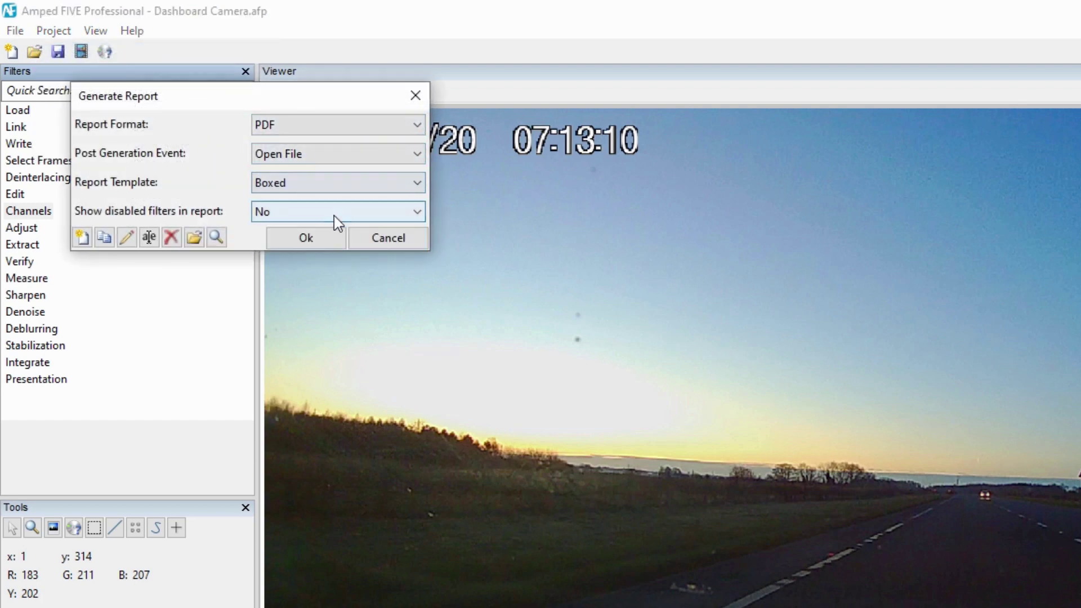
pyautogui.click(328, 243)
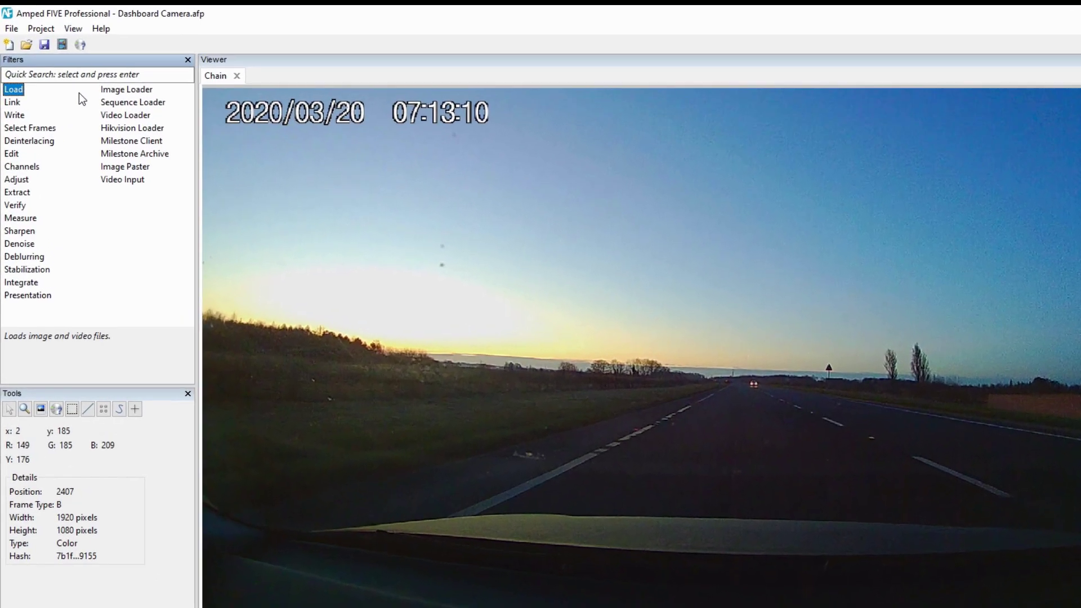
# - Add a Video Input source from Load and show its Record tab options
pyautogui.click(173, 228)
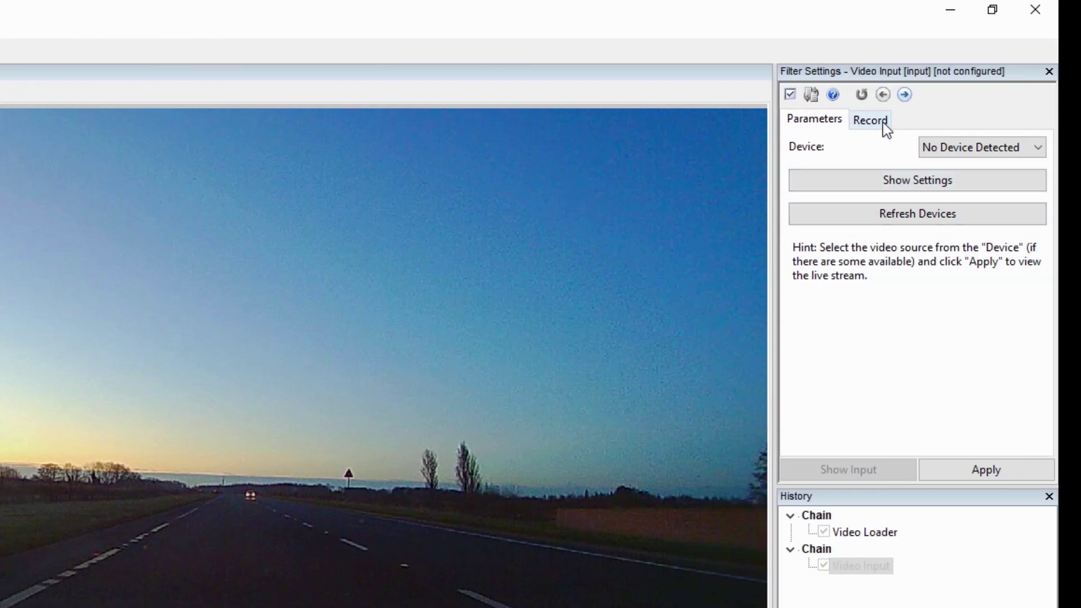
pyautogui.click(883, 124)
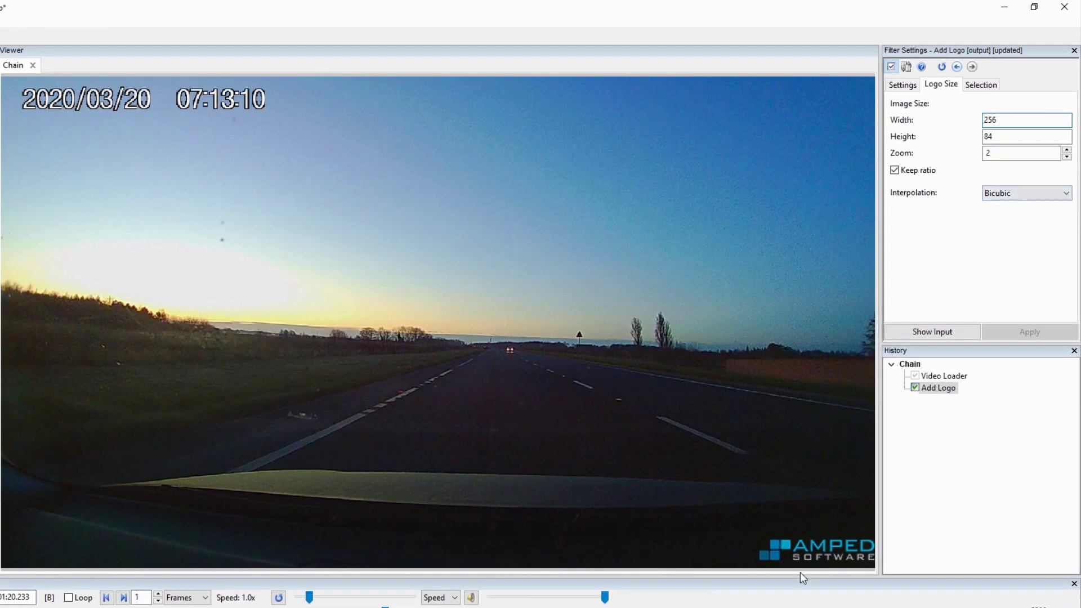
# - Set the Add Logo overlay's additional transparency to 0.29 on its Settings tab
pyautogui.click(901, 87)
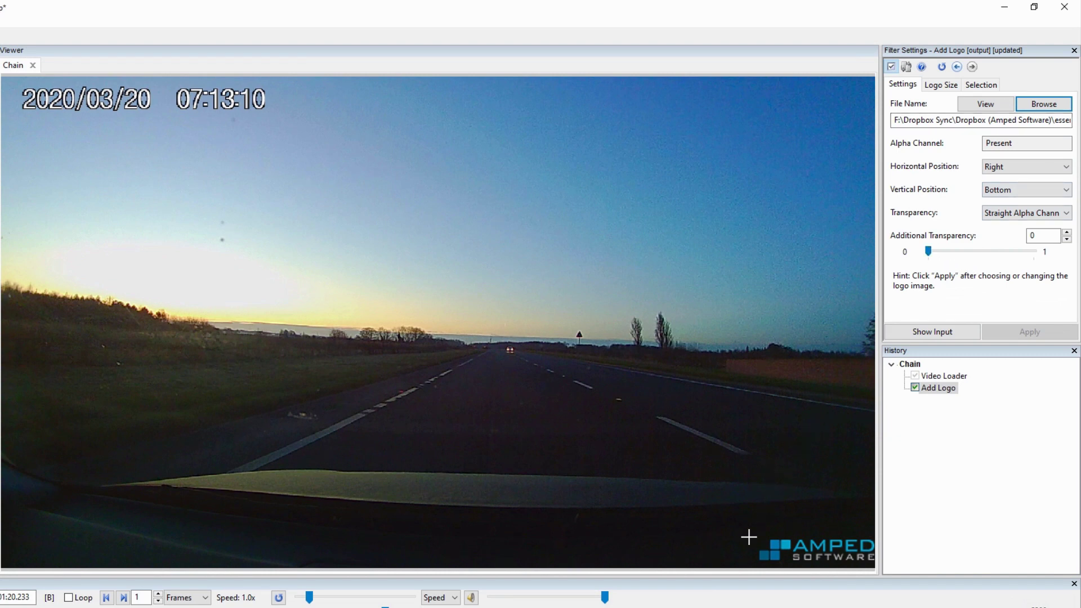
pyautogui.moveTo(928, 256); pyautogui.dragTo(961, 251)
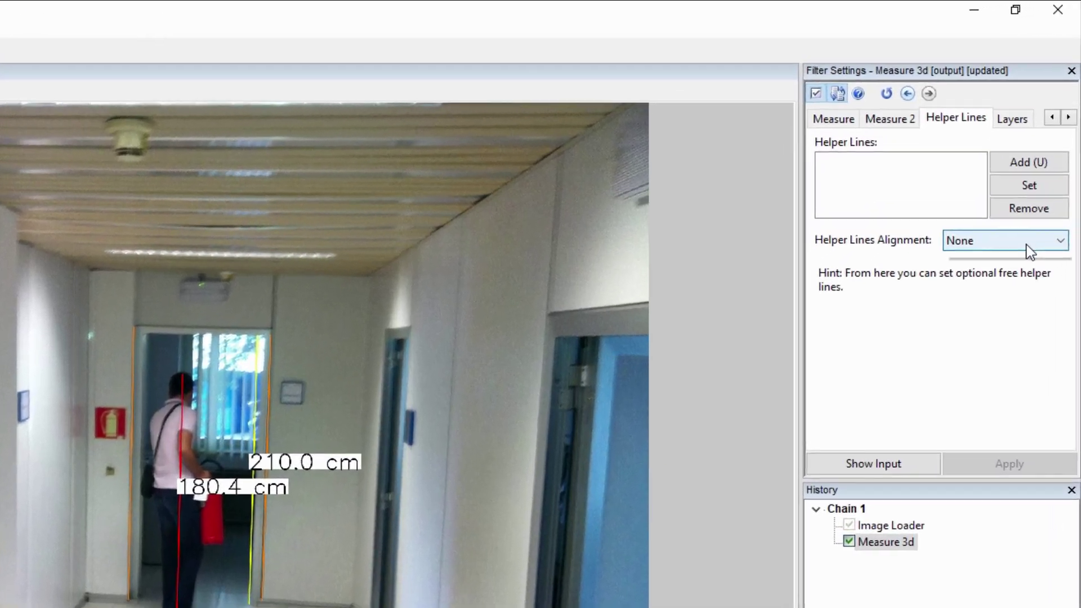
# - Step the Measure 3d helper lines alignment through Automatic and X-axis
pyautogui.click(1032, 160)
pyautogui.press('Down')
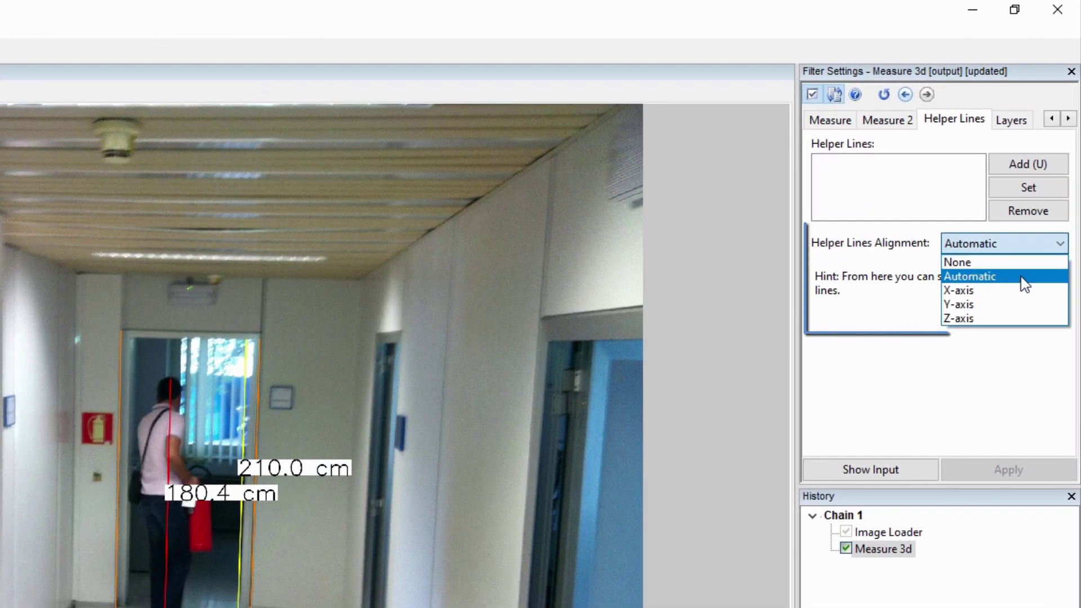
pyautogui.press('Down')
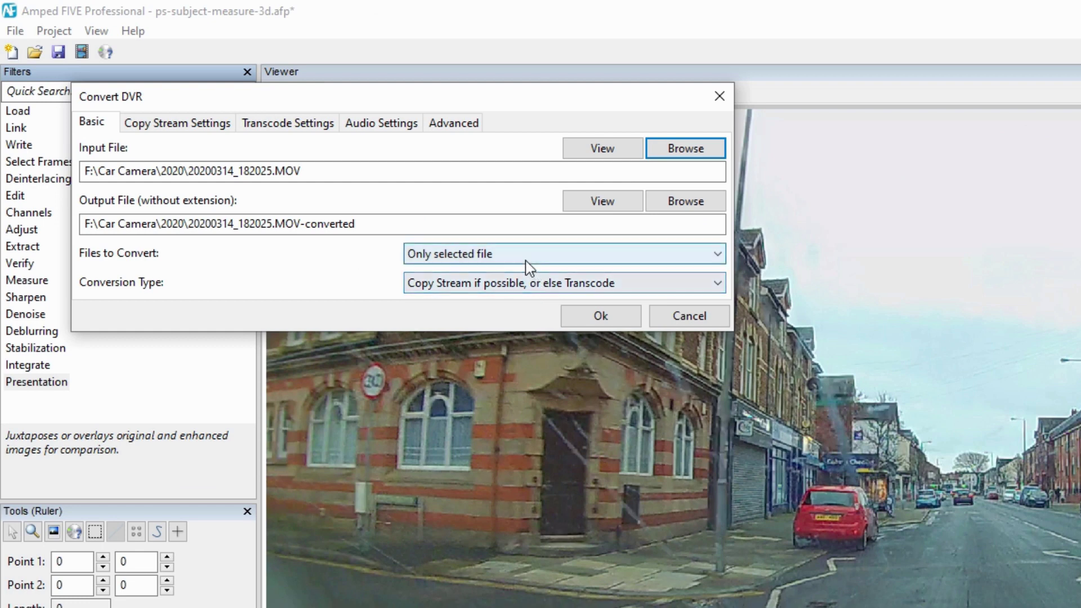
# - Try Transcode, then keep Copy Stream if possible for DVR conversion; enable Ignore Black Pixels in equalization
pyautogui.click(545, 287)
pyautogui.click(522, 329)
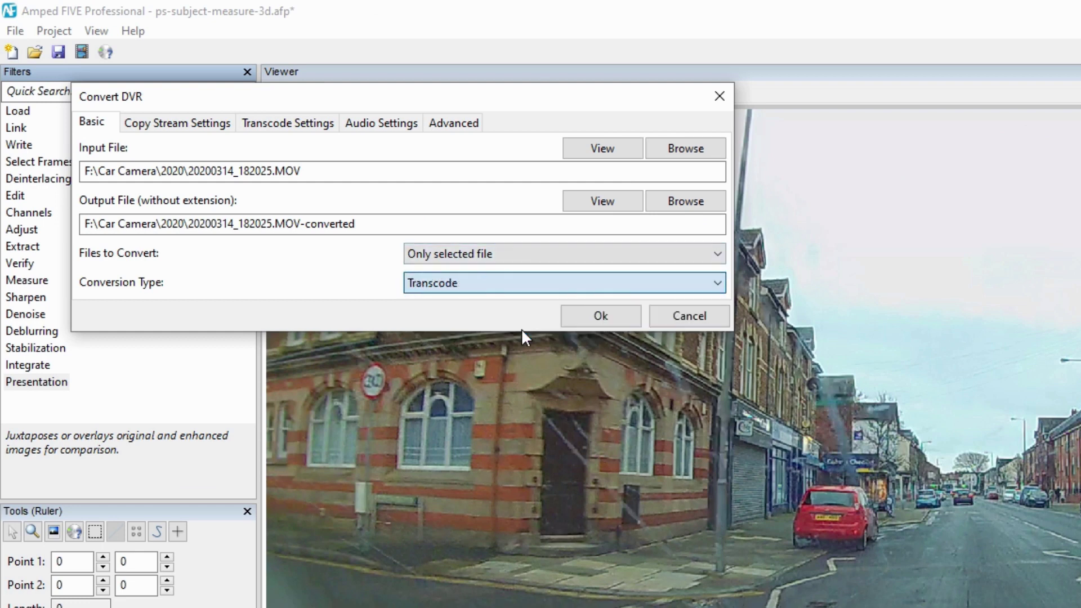
pyautogui.click(539, 280)
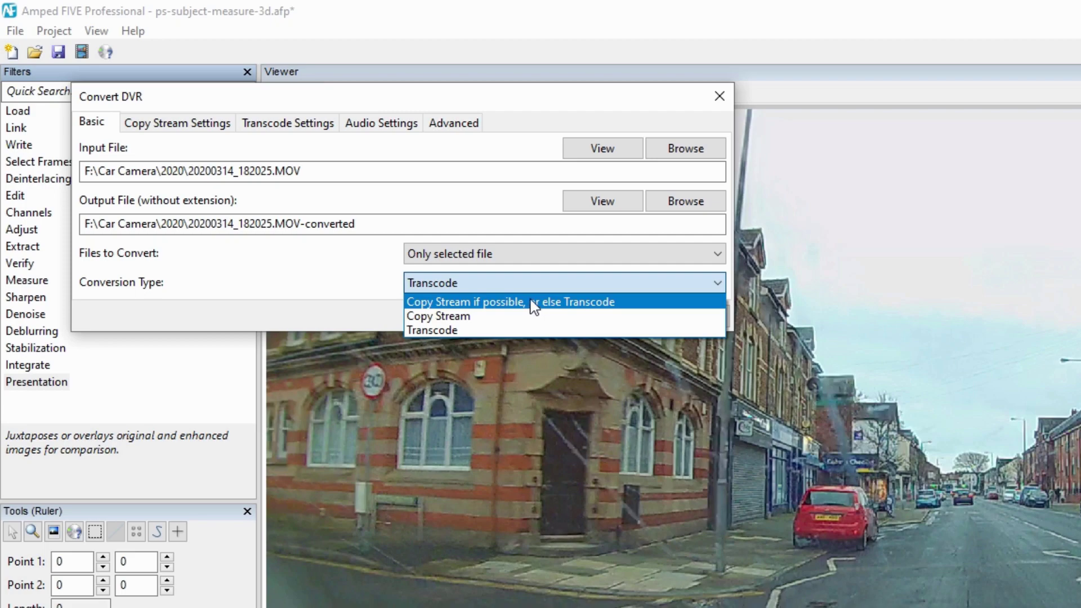
pyautogui.click(534, 307)
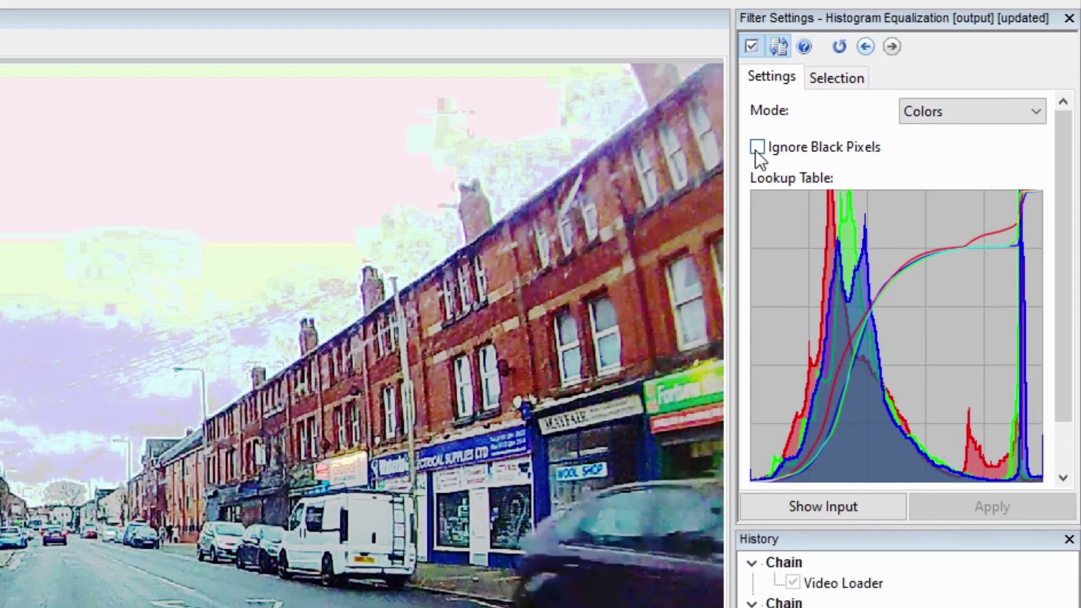
pyautogui.click(756, 148)
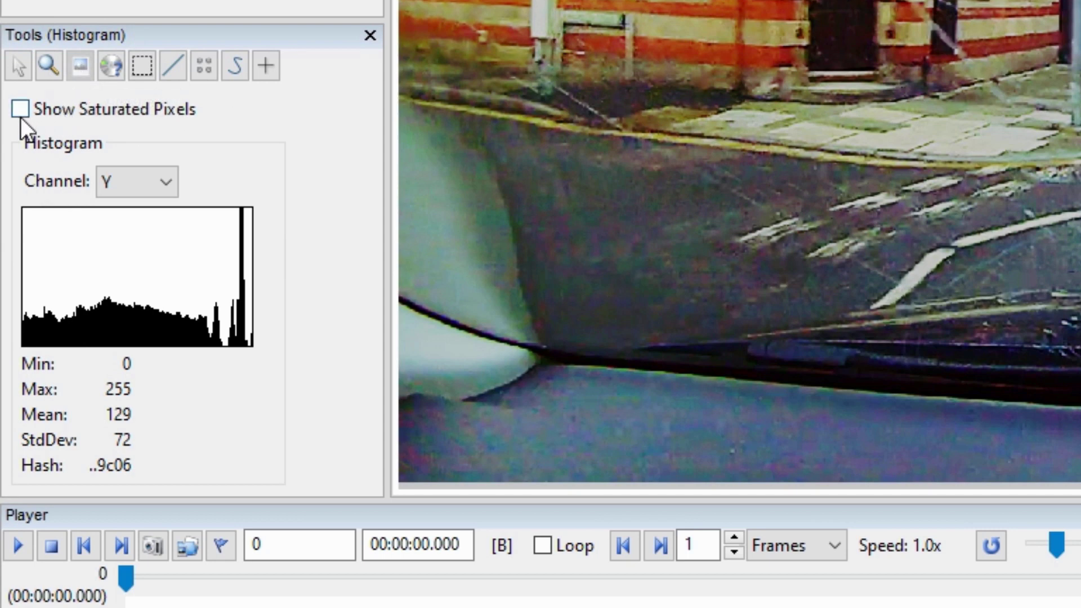
pyautogui.click(21, 108)
pyautogui.click(20, 109)
pyautogui.click(21, 109)
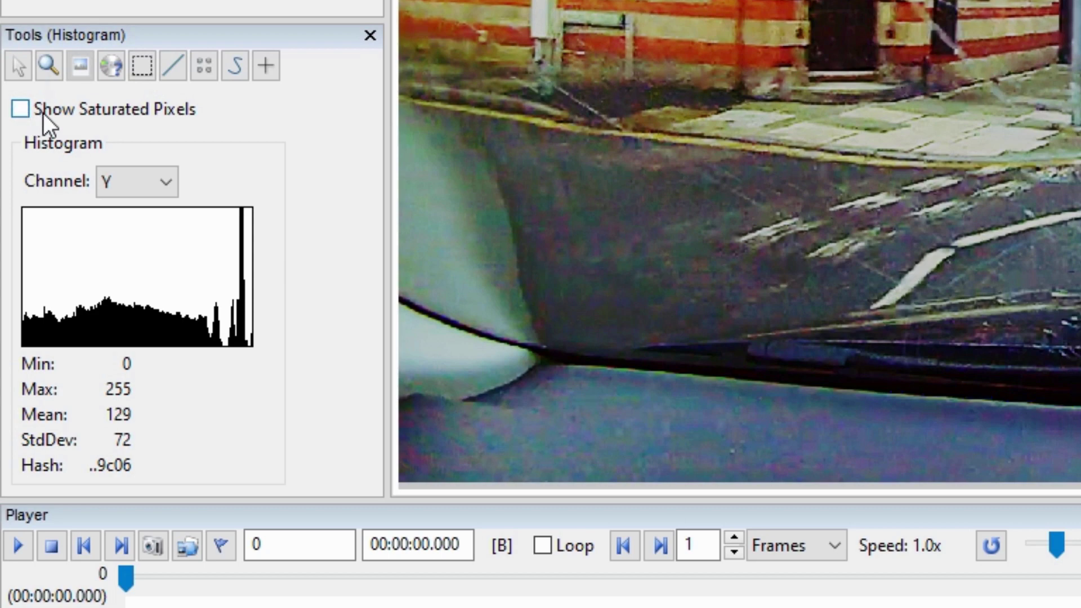